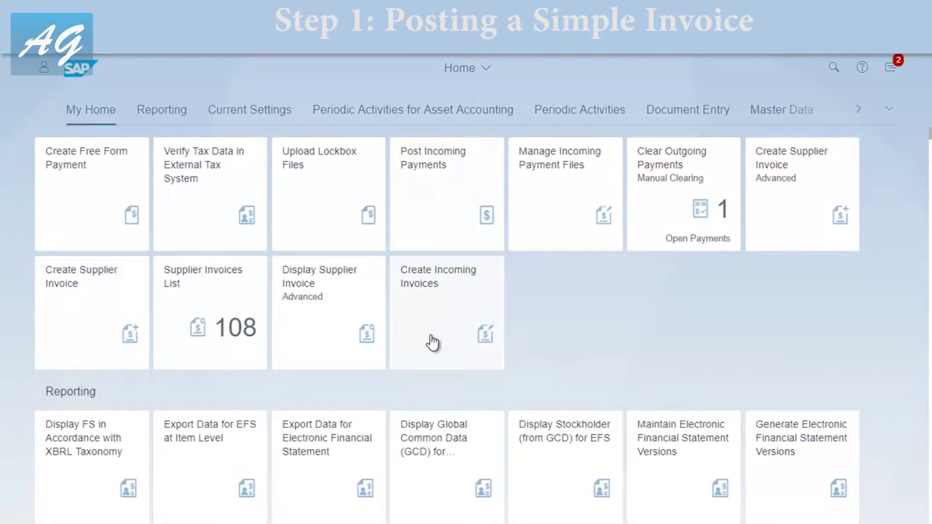
- Open the Create Incoming Invoices app from the Accounts Payable - Invoices catalog in the App Finder
left_click(43, 71)
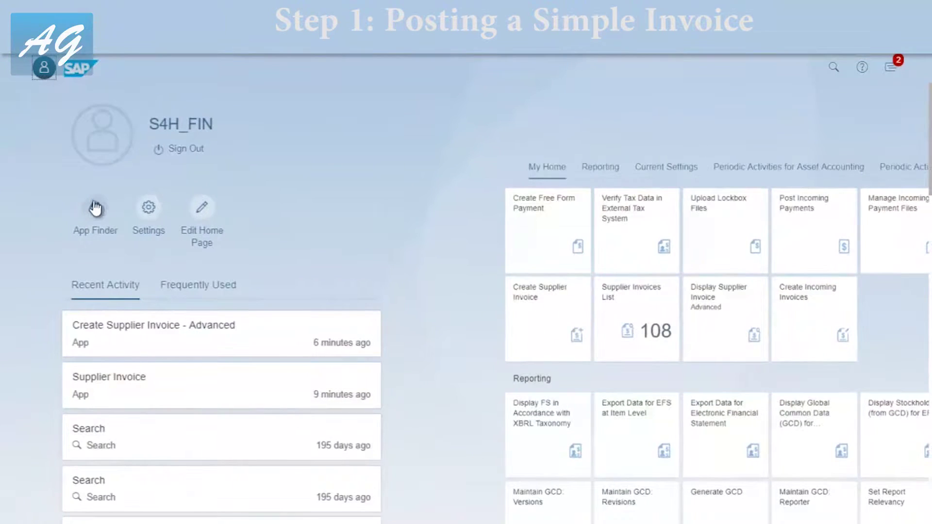
left_click(91, 204)
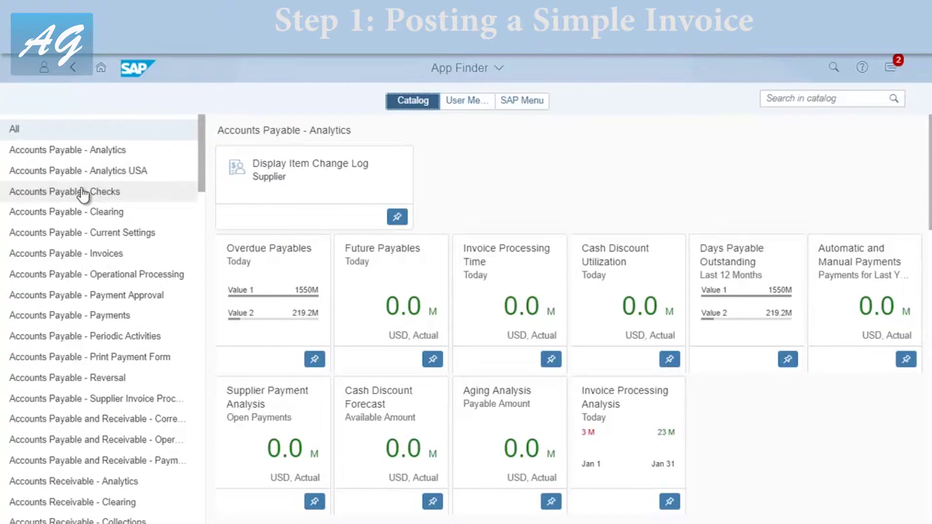
left_click(78, 257)
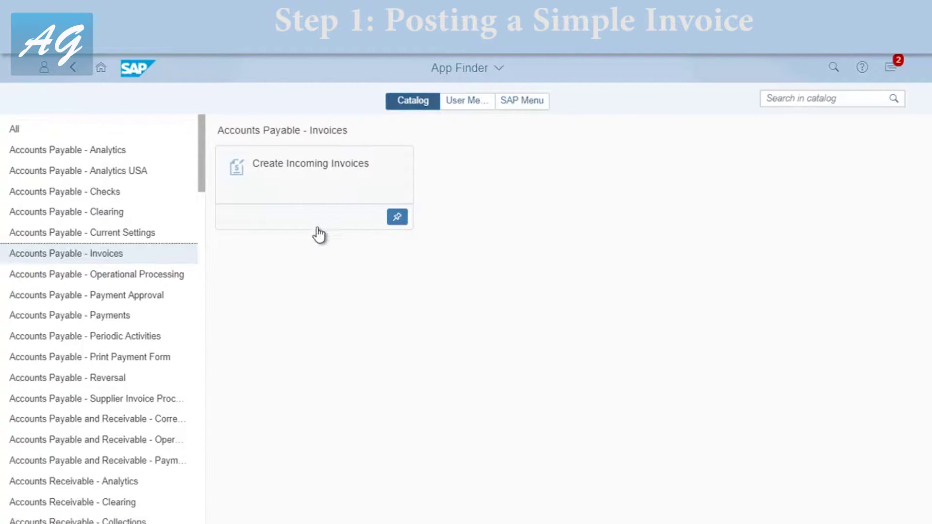
left_click(311, 190)
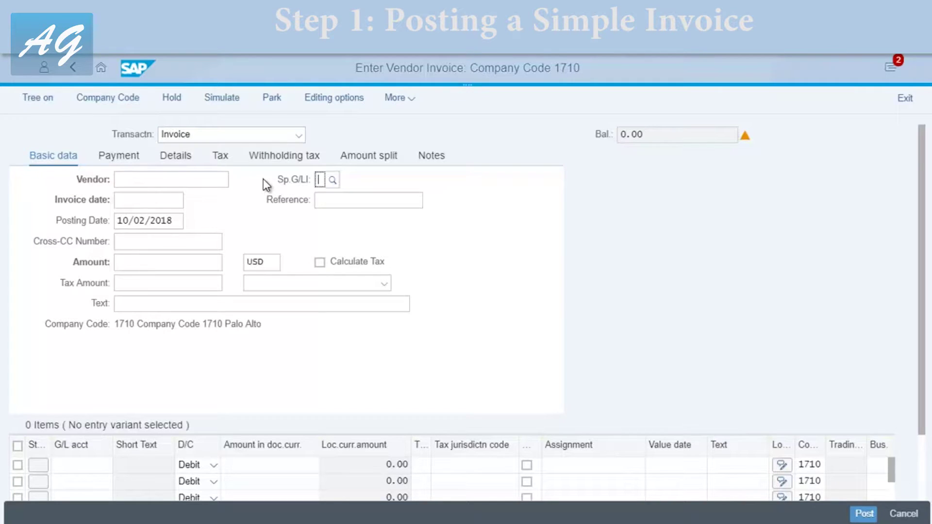
- Set the vendor to Domestic US Supplier 2 (search term SUPL2) and the invoice date to 10/02/2018
left_click(192, 174)
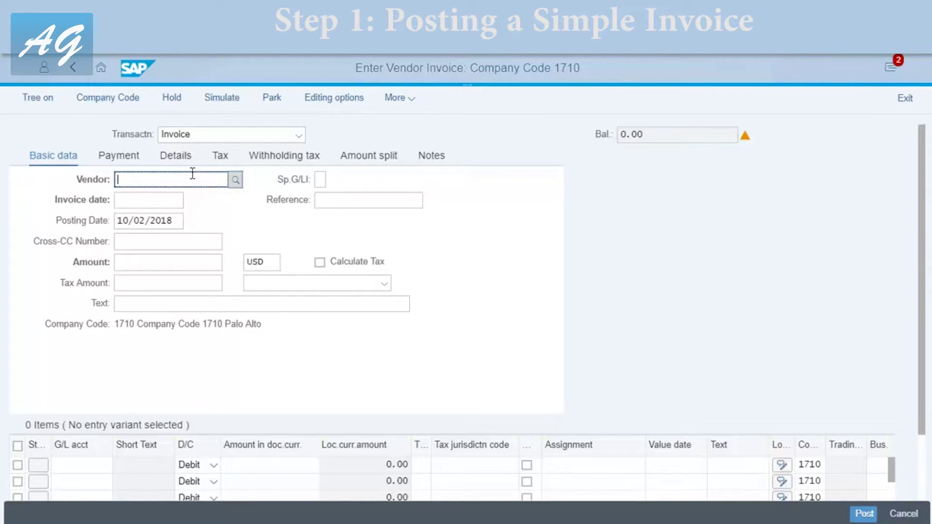
type("supl")
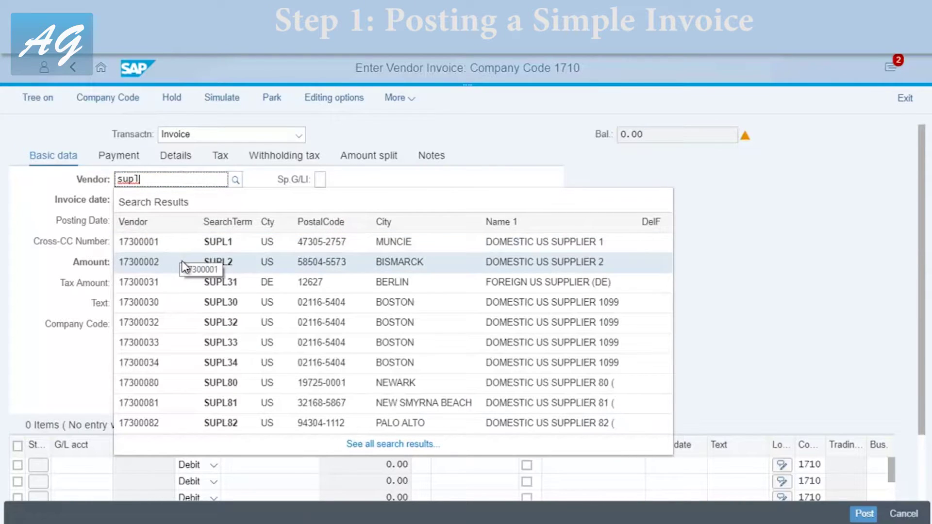
left_click(181, 261)
left_click(147, 198)
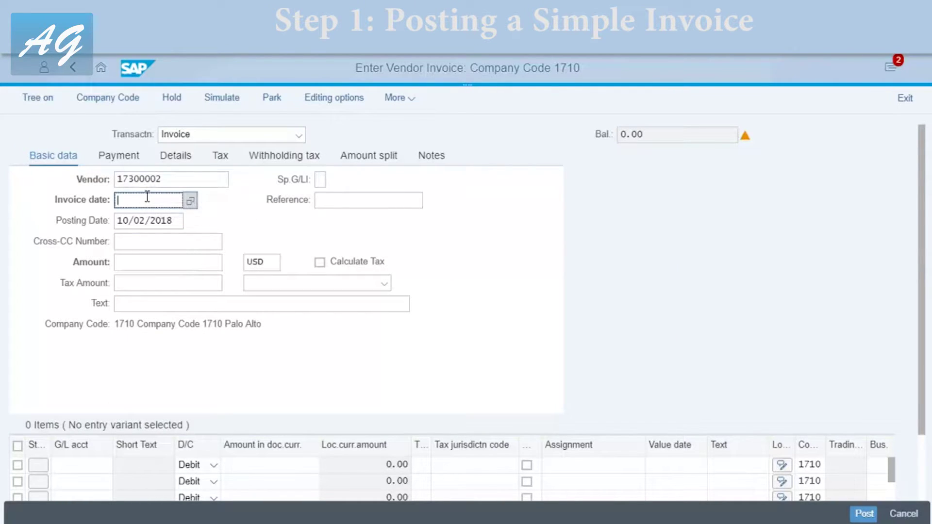
type("10/")
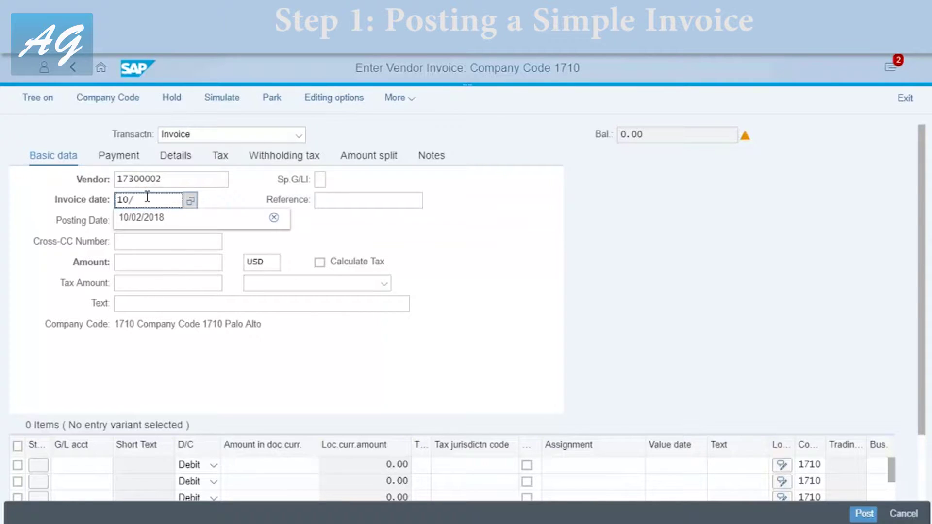
type("02/2018")
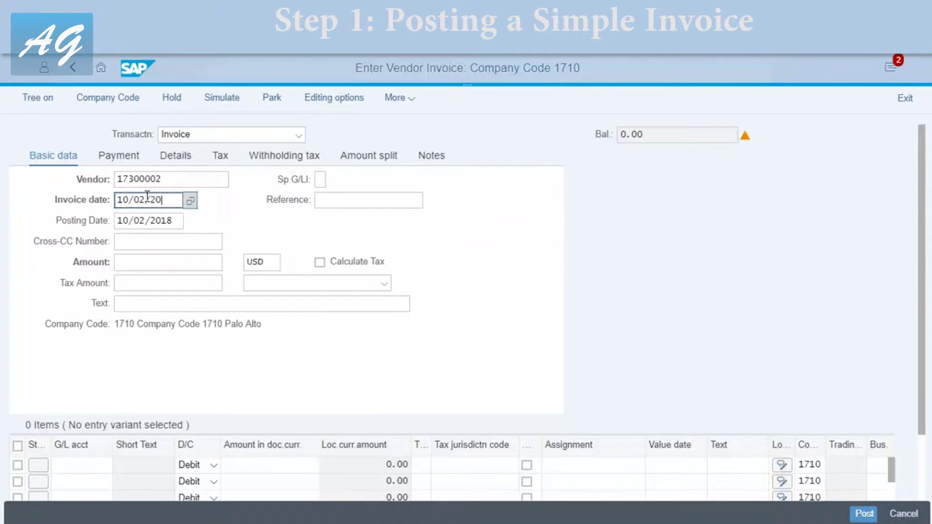
- Enter an invoice amount of 1000 USD and the reference Inv251456 in the basic data
left_click(159, 261)
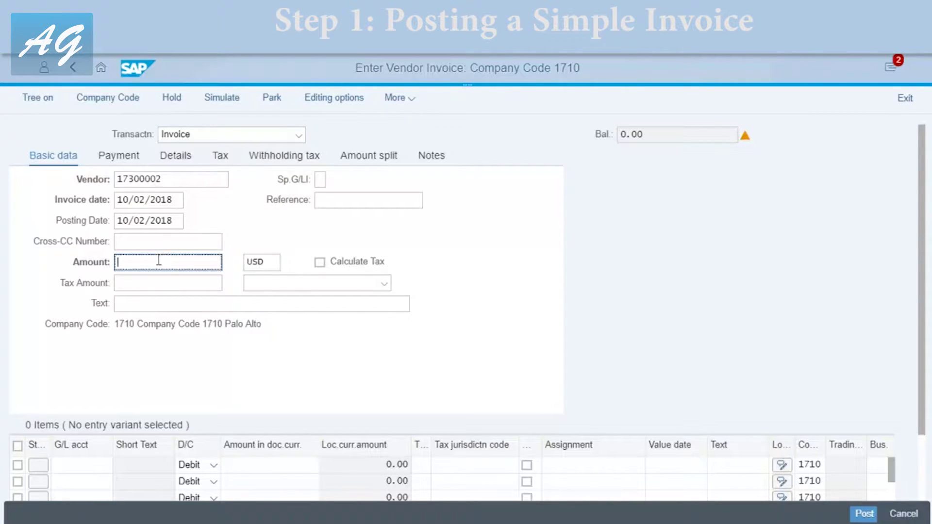
type("1000")
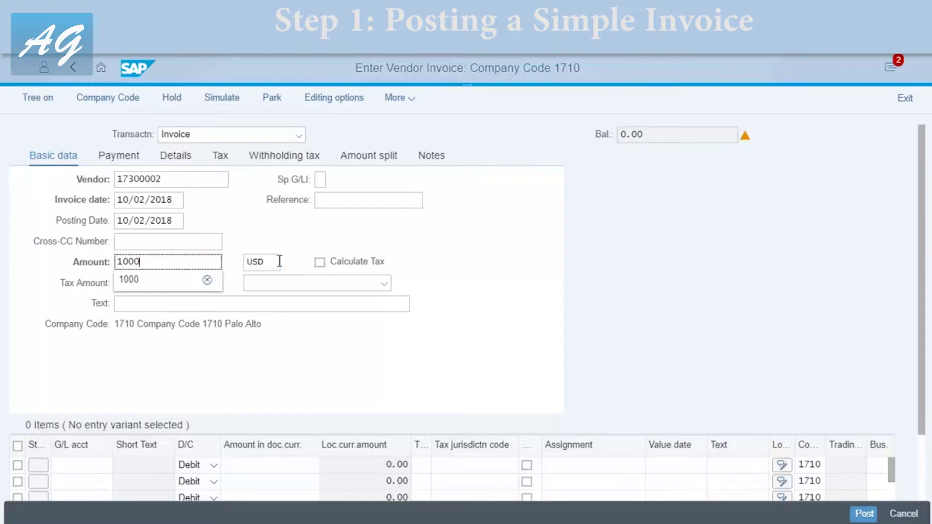
left_click(351, 196)
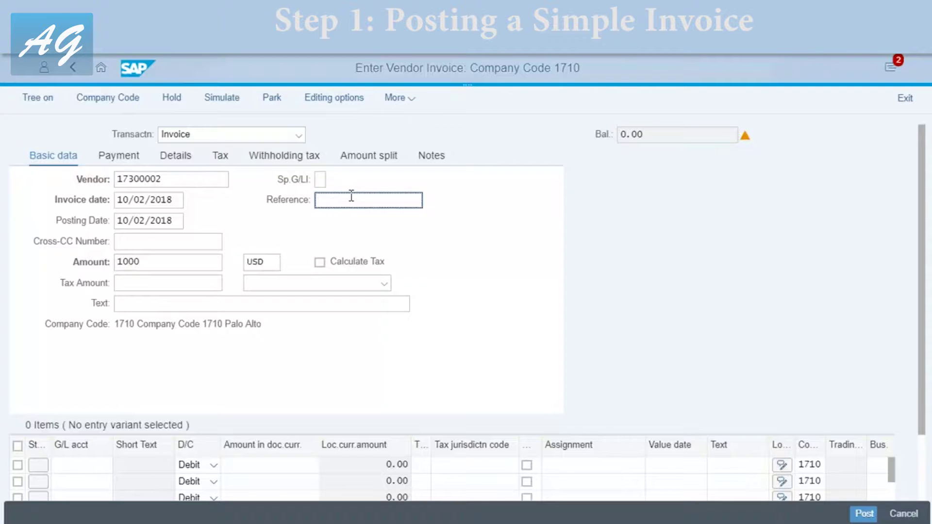
type("Inv251456")
- Fill the first line item with the Water G/L account 63002000 and a debit amount of 1000
left_click(87, 470)
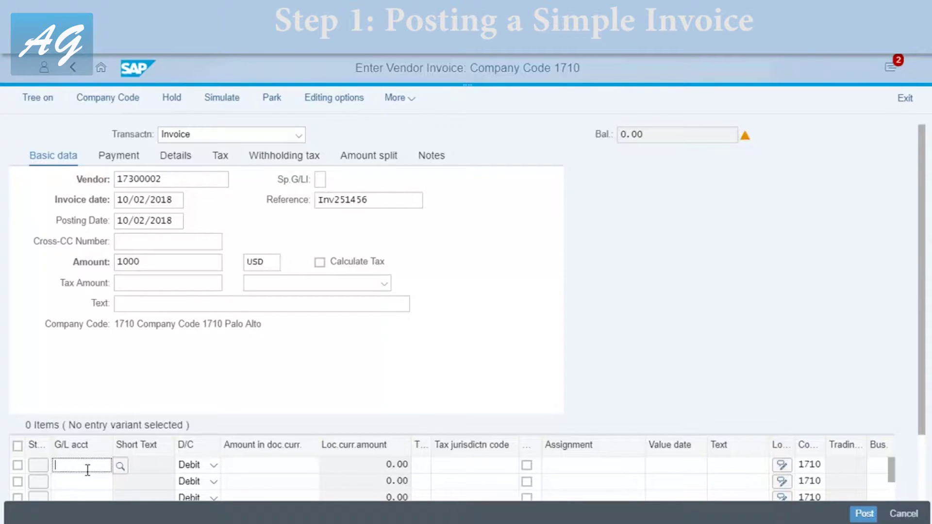
type("6")
left_click(120, 466)
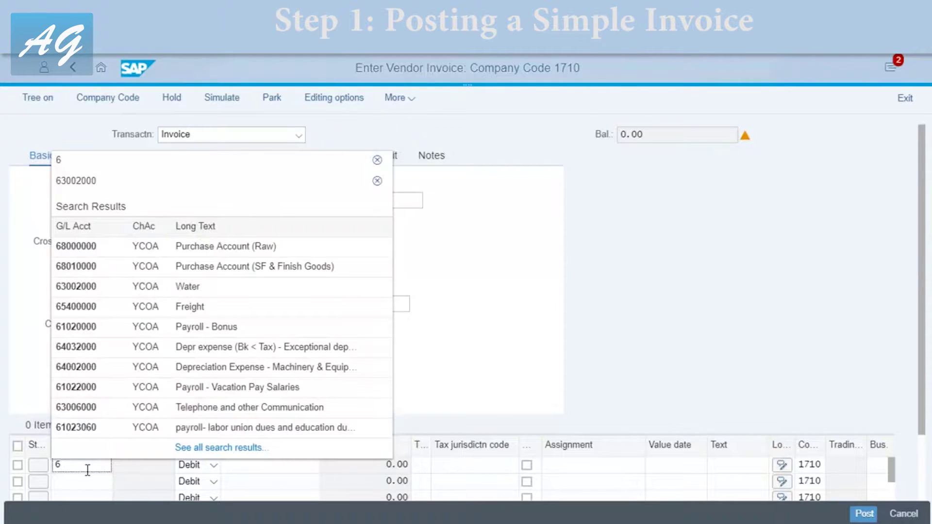
left_click(203, 292)
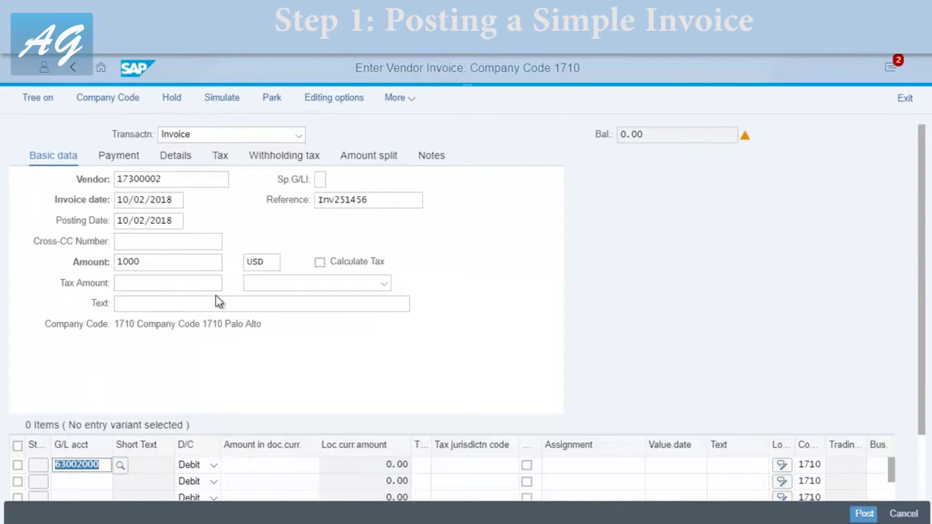
left_click(256, 465)
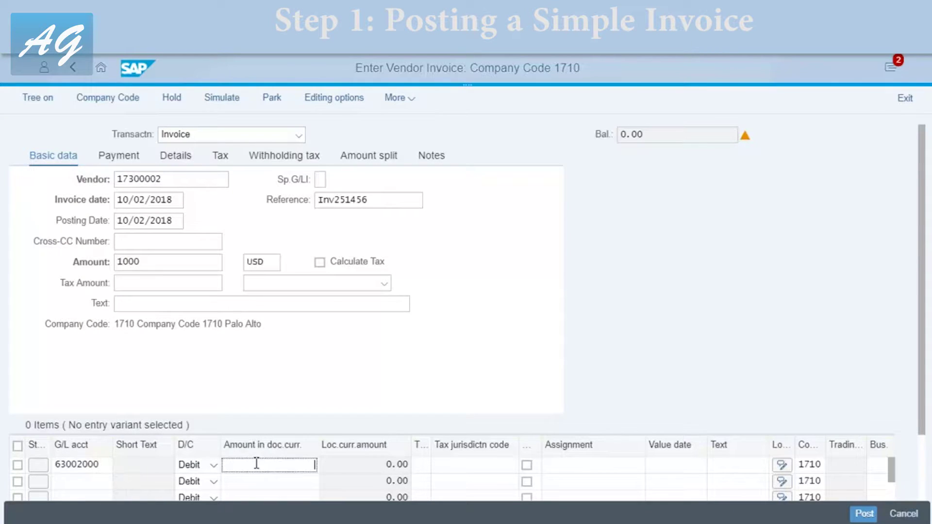
type("1000")
- Set the line item's tax code to I0 and its tax jurisdiction code to CA00000000, and submit the entries
left_click(422, 465)
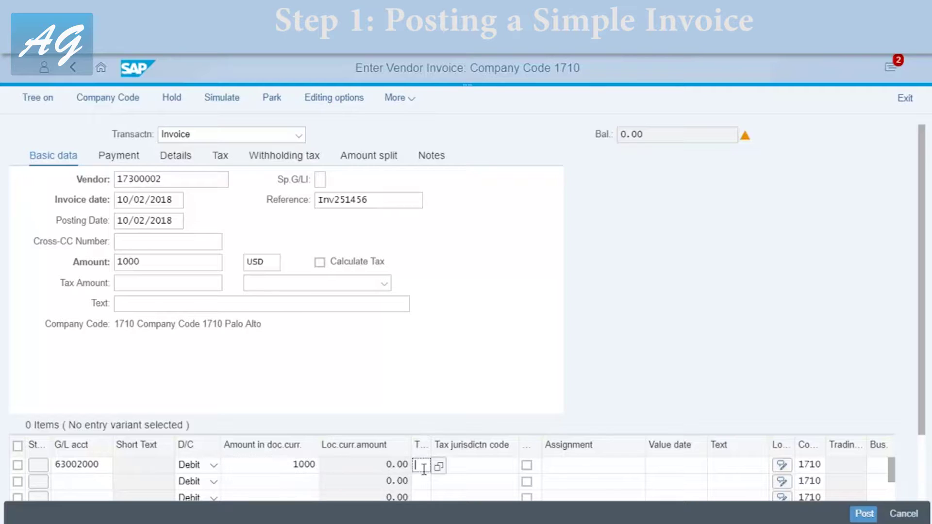
type("I0")
left_click(500, 465)
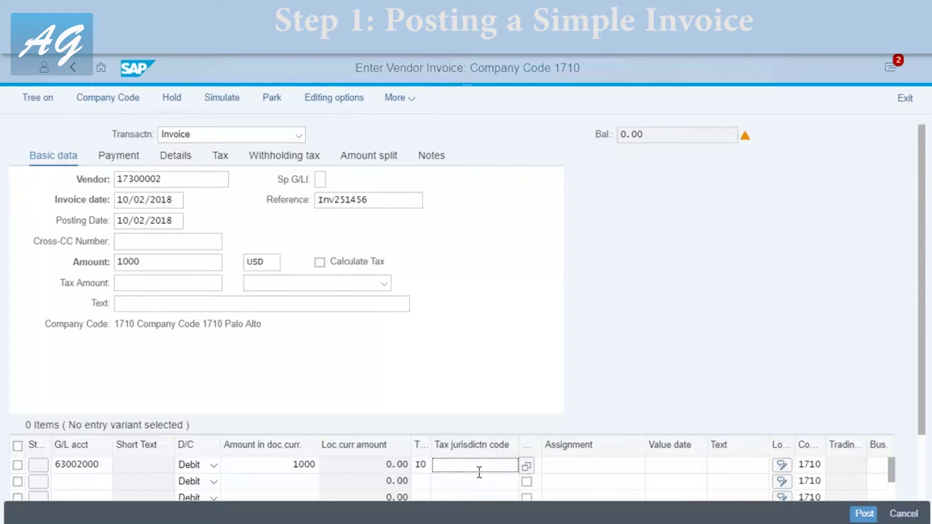
type("CA")
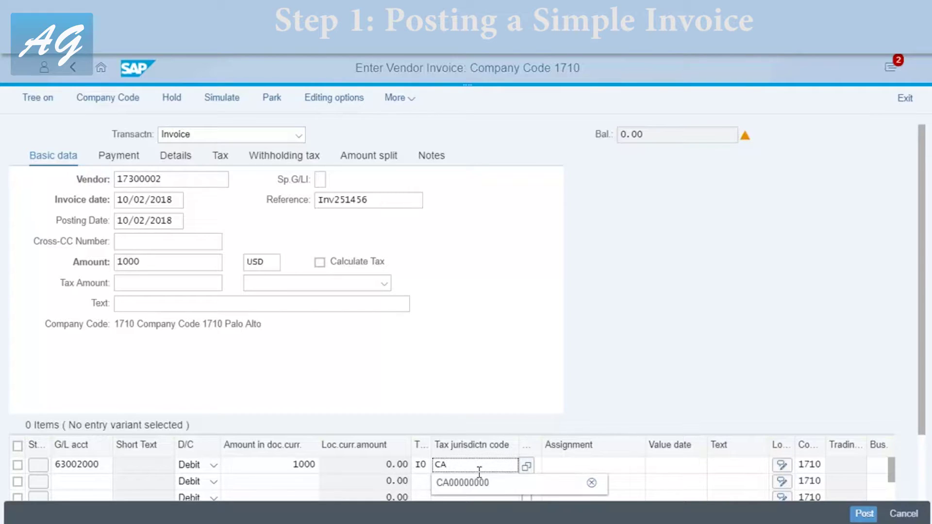
type("0000000")
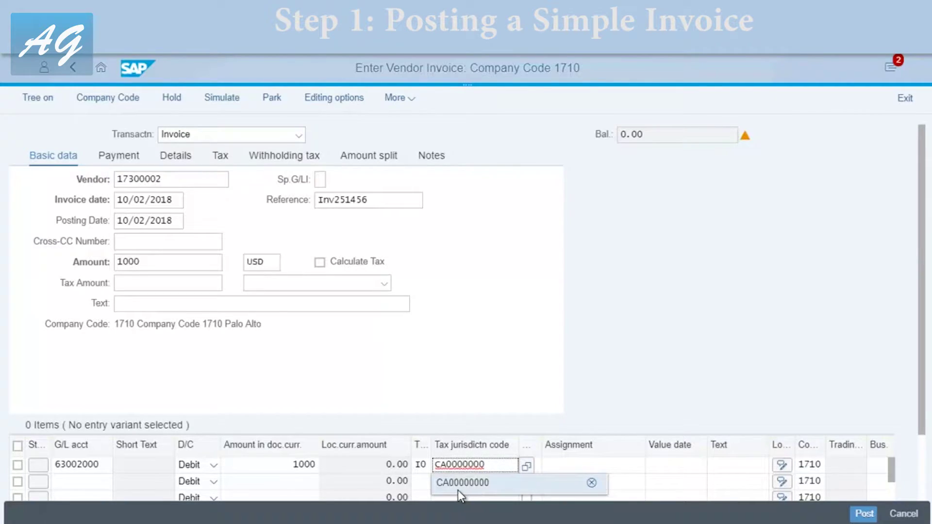
left_click(459, 485)
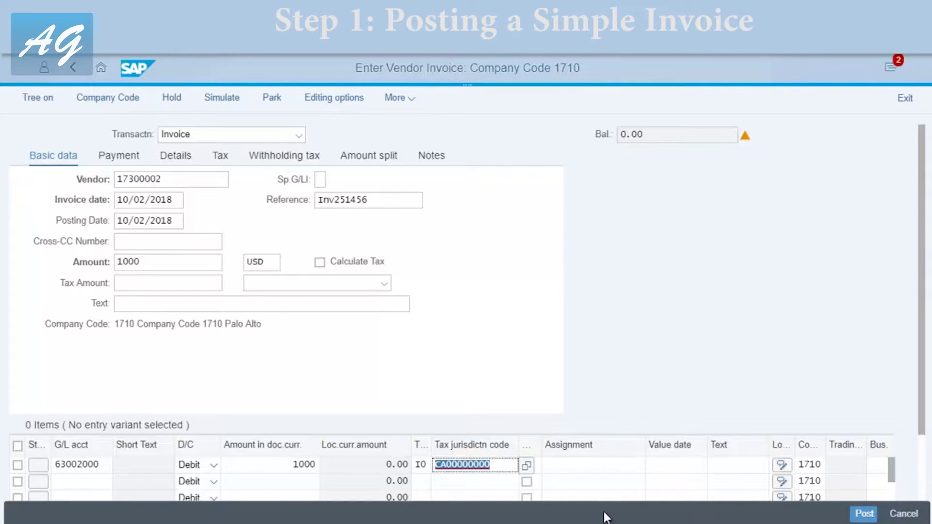
scroll(652, 472, "down", 2)
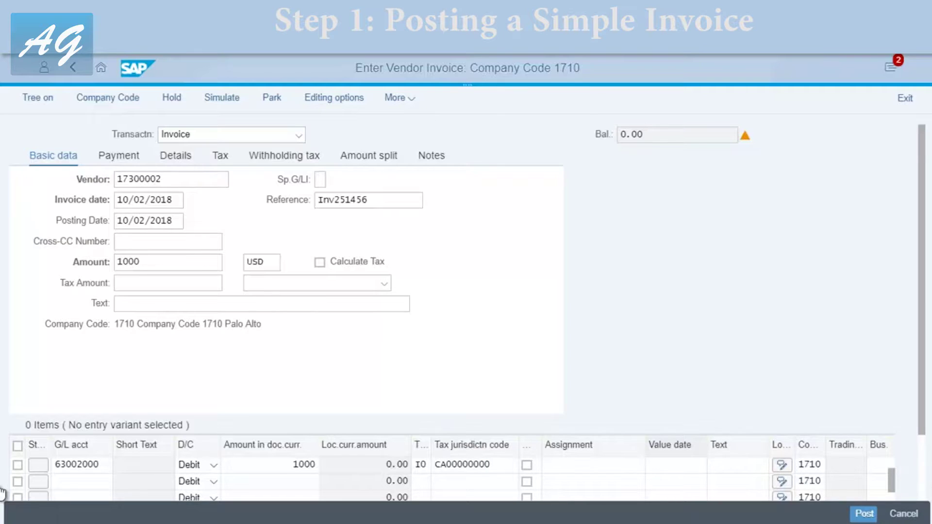
key("Return")
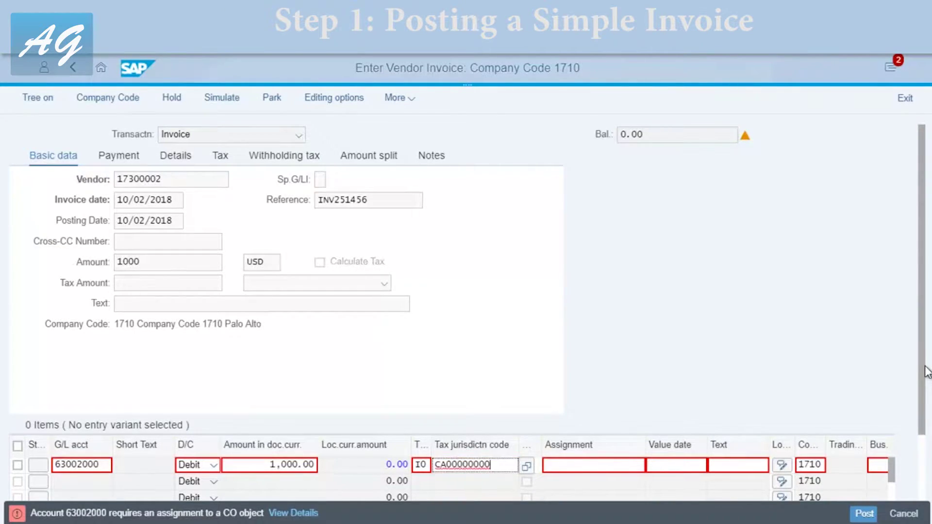
- Assign cost center 17101101, Financials (US), to the Water line item and submit it
scroll(928, 372, "down", 3)
left_click_drag(368, 464, 441, 465)
left_click(504, 385)
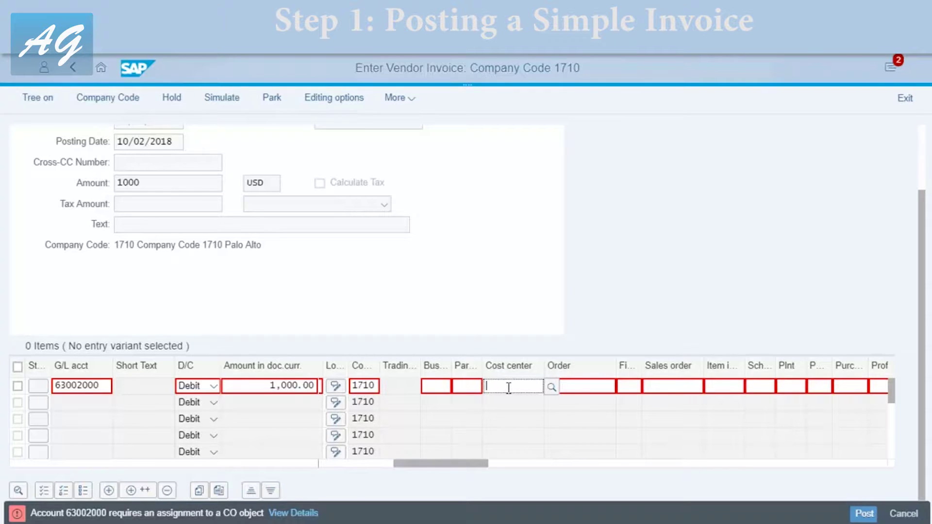
type("1710")
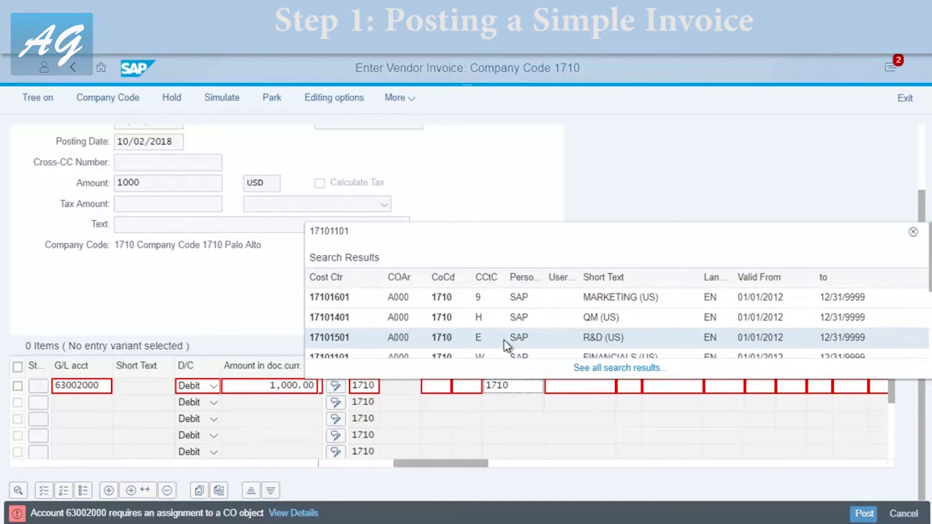
left_click(554, 354)
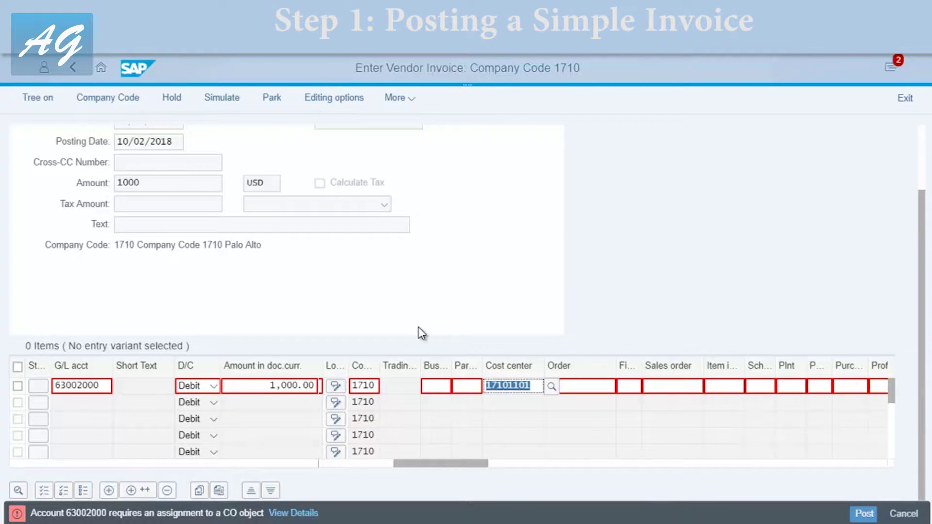
key("Return")
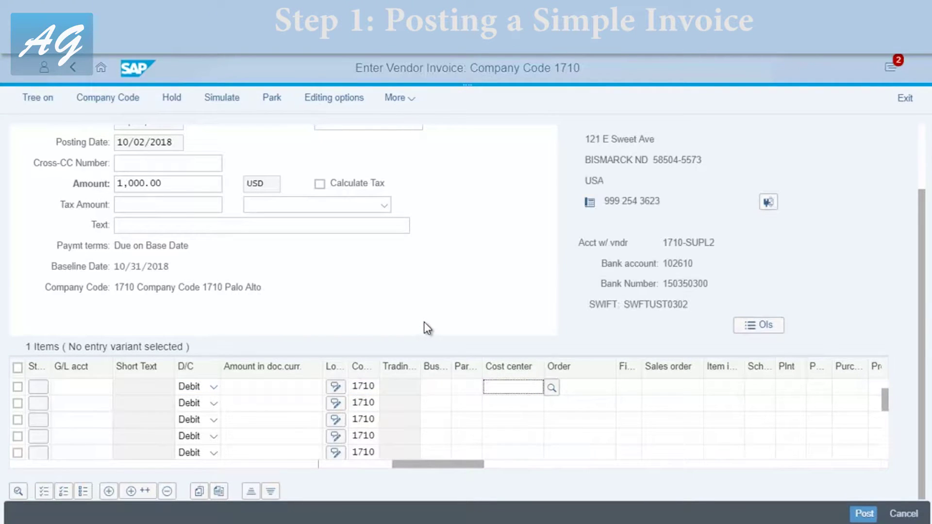
- Review the line item and header data of the vendor invoice and post it
left_click_drag(412, 467, 350, 468)
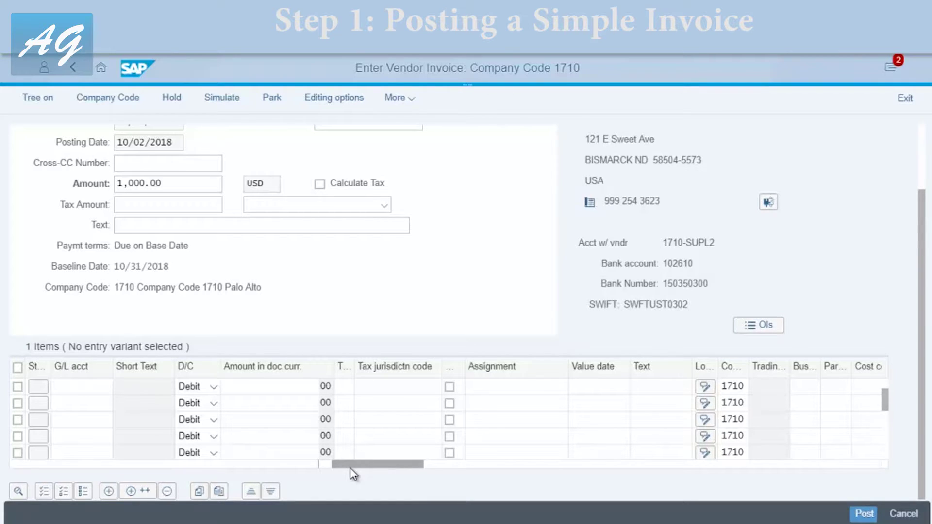
scroll(662, 185, "up", 2)
scroll(662, 185, "up", 1)
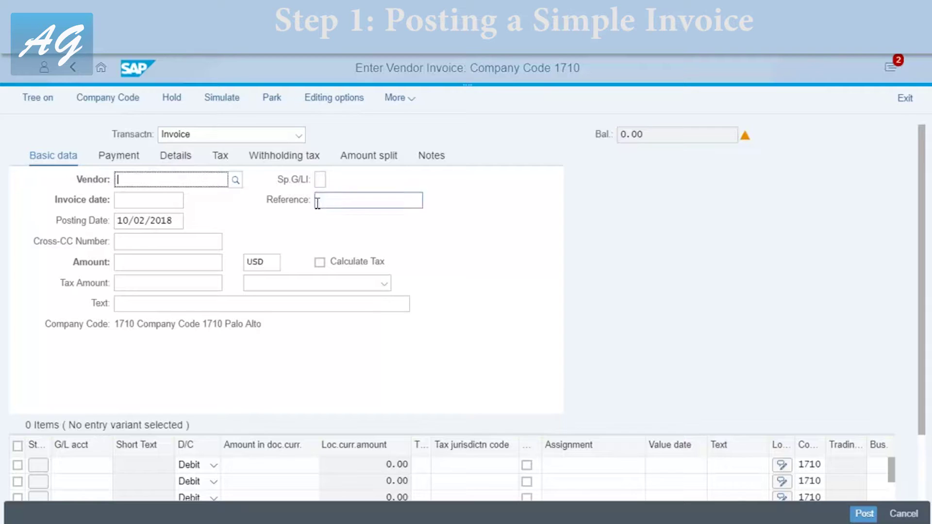
- Display the document of the invoice just posted
left_click(404, 100)
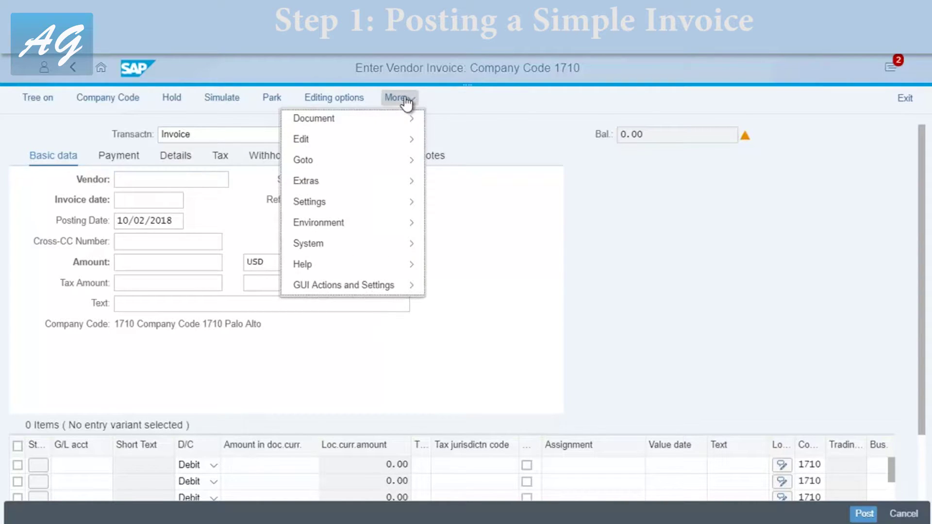
mouse_move(401, 119)
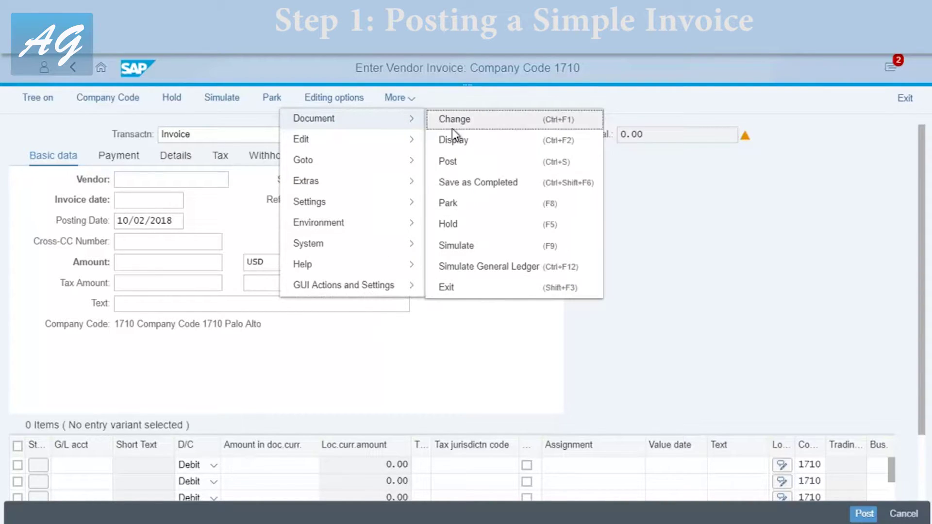
left_click(476, 145)
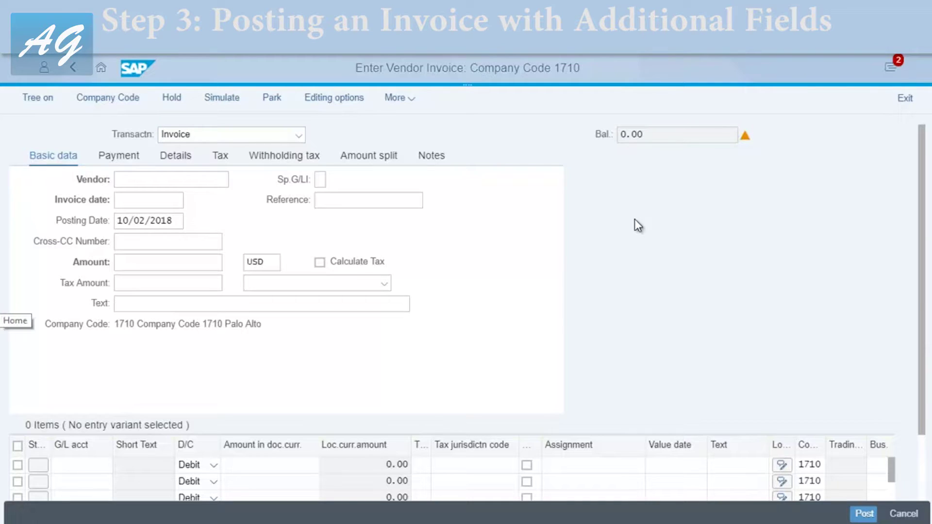
- Search for SUPL2 and set Domestic US Supplier 2 as the vendor of the new invoice
left_click(144, 180)
type("S")
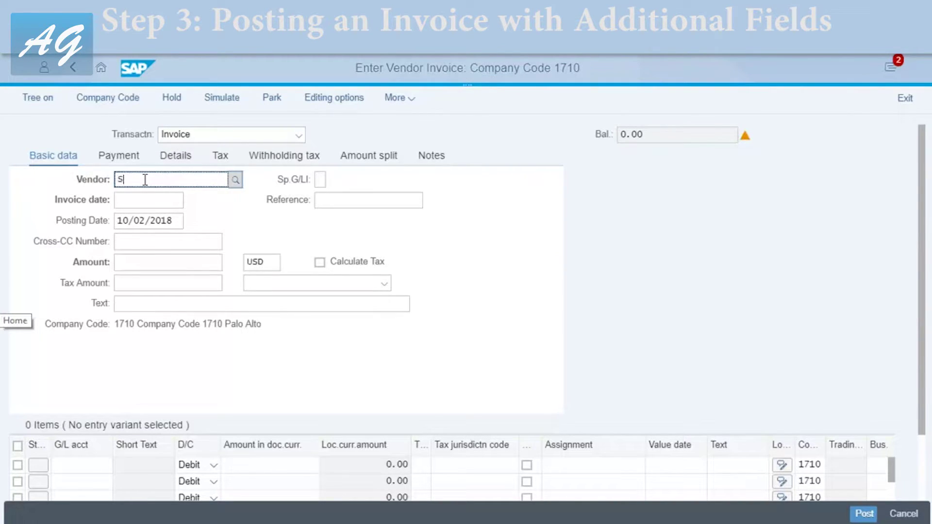
type("UPL2")
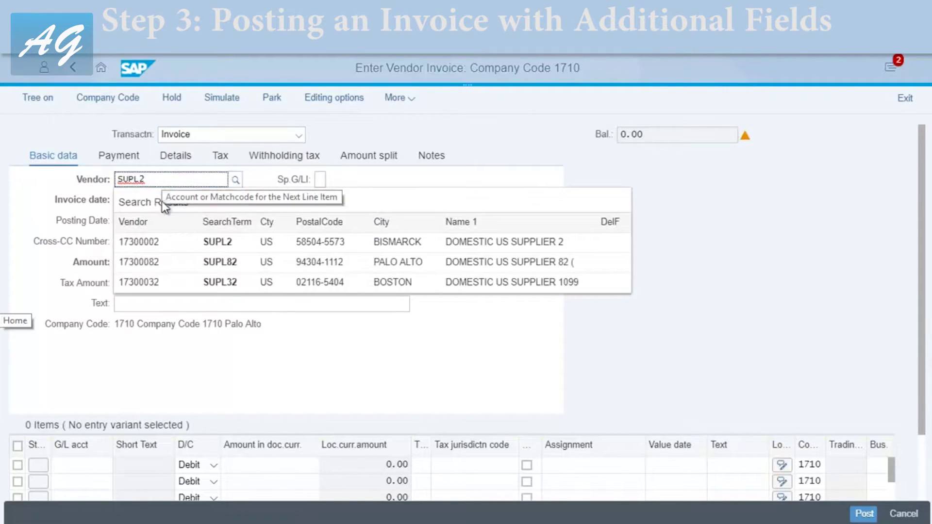
left_click(155, 240)
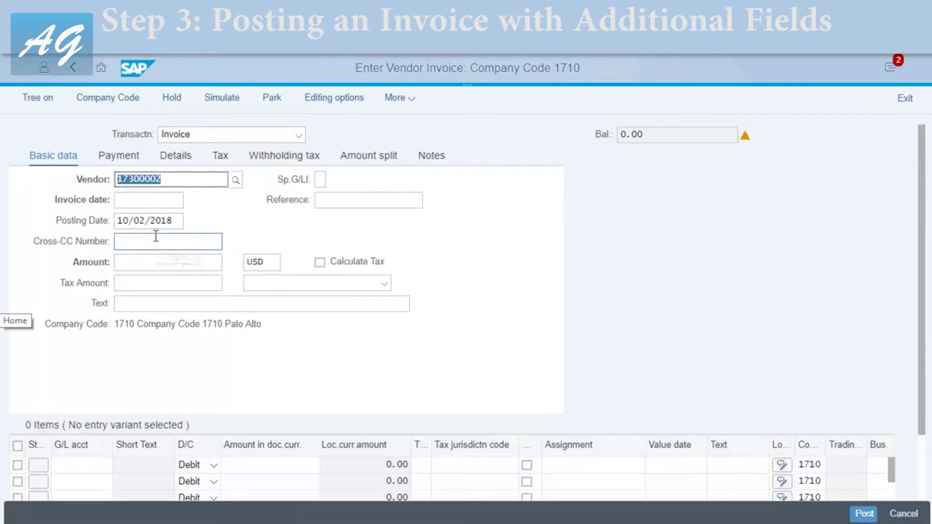
- Set the invoice date to 10/01/2018 and enter INV93837347 as the invoice's reference
left_click(167, 199)
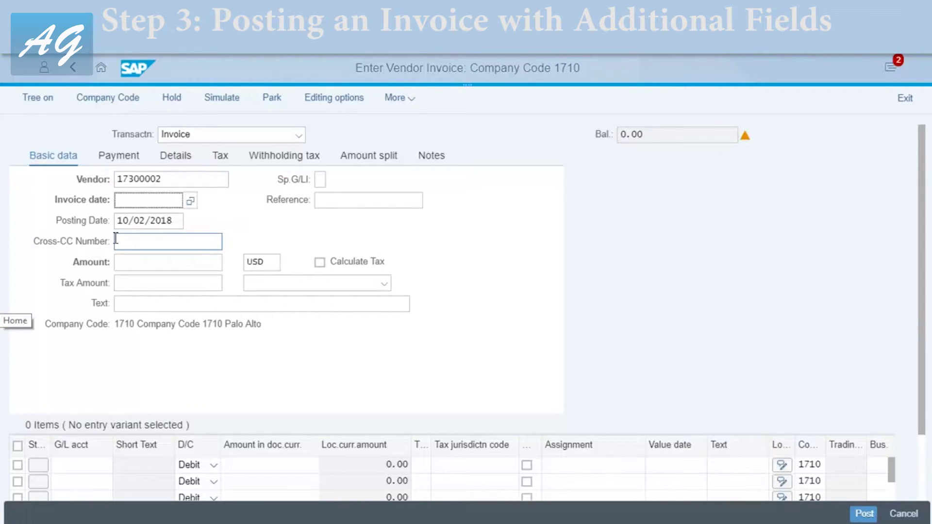
type("10/01/2018")
key("Return")
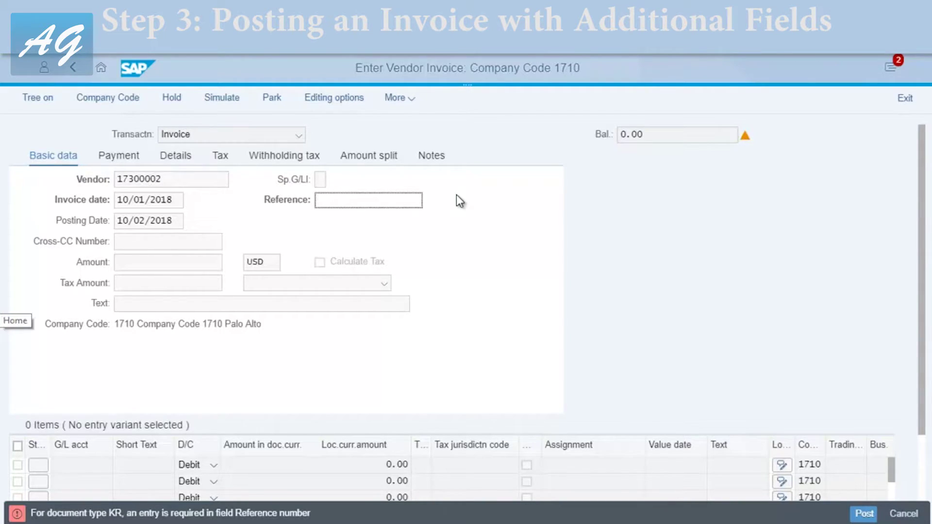
type("INV93837347")
key("Return")
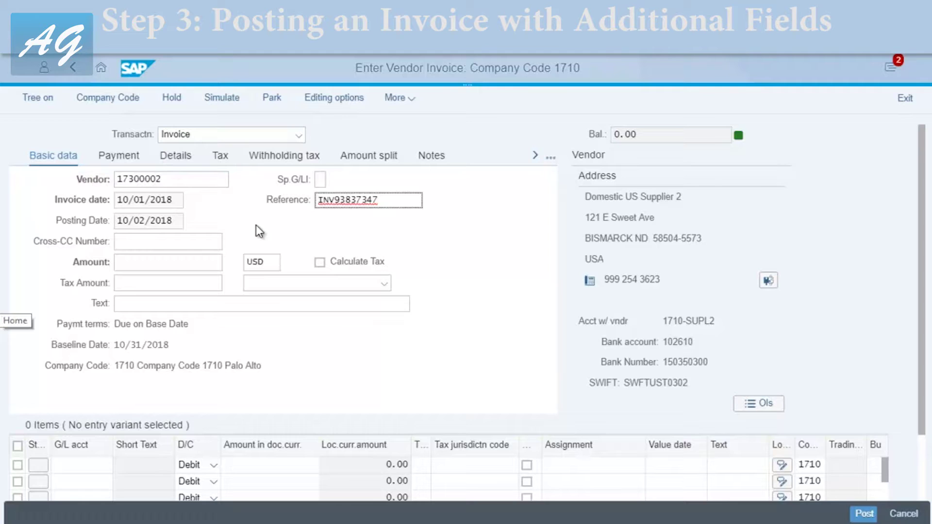
- Set the invoice amount to 1000 and its currency to EUR
left_click(210, 266)
type("1")
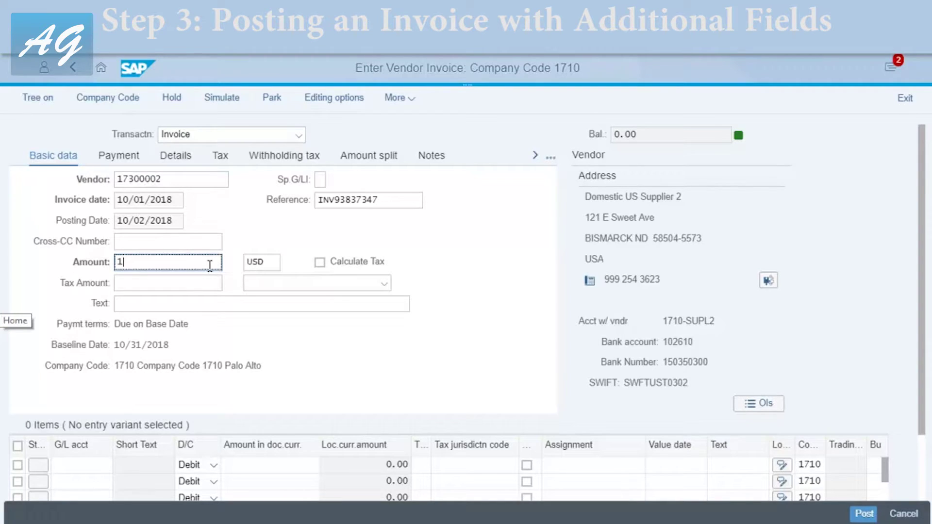
type("000")
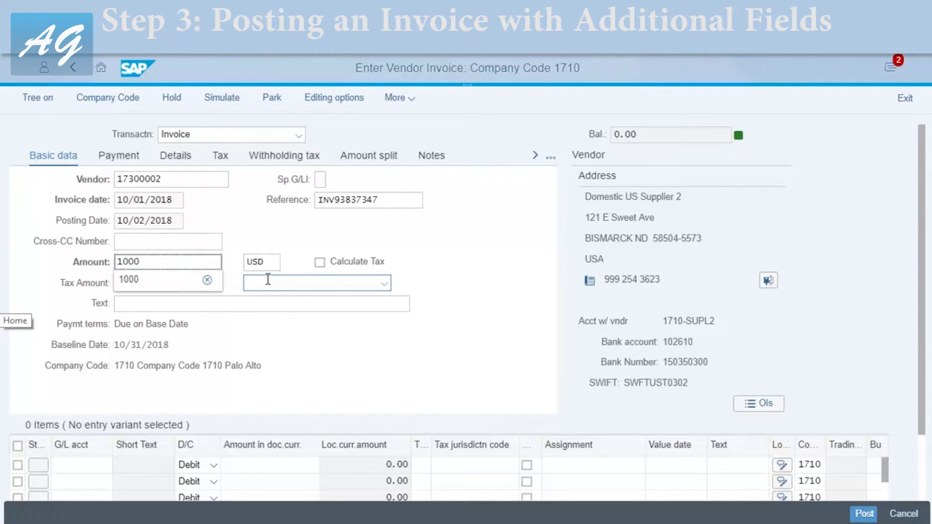
left_click(278, 264)
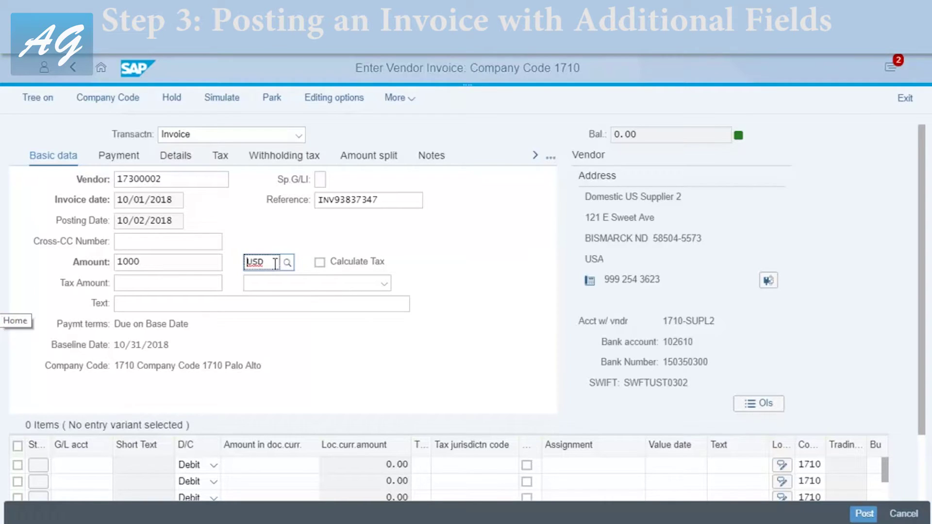
double_click(275, 263)
type("EUR")
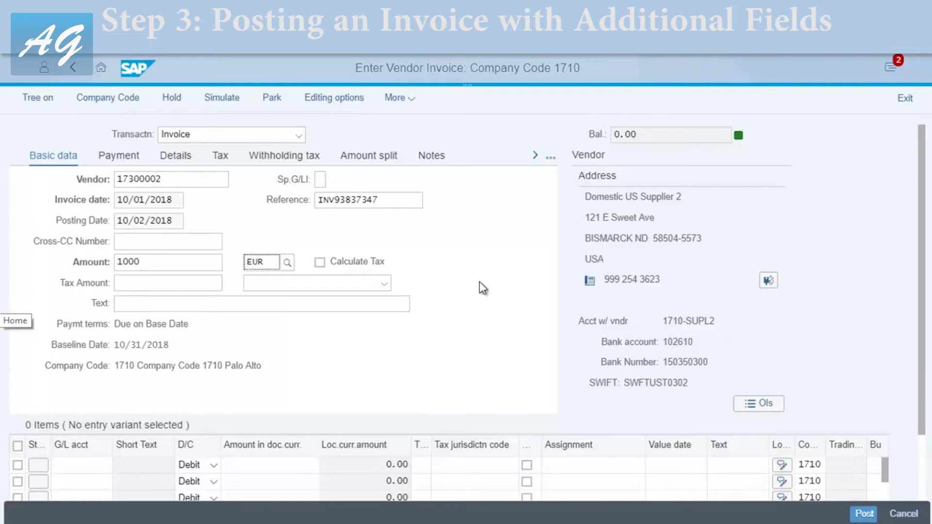
left_click(522, 265)
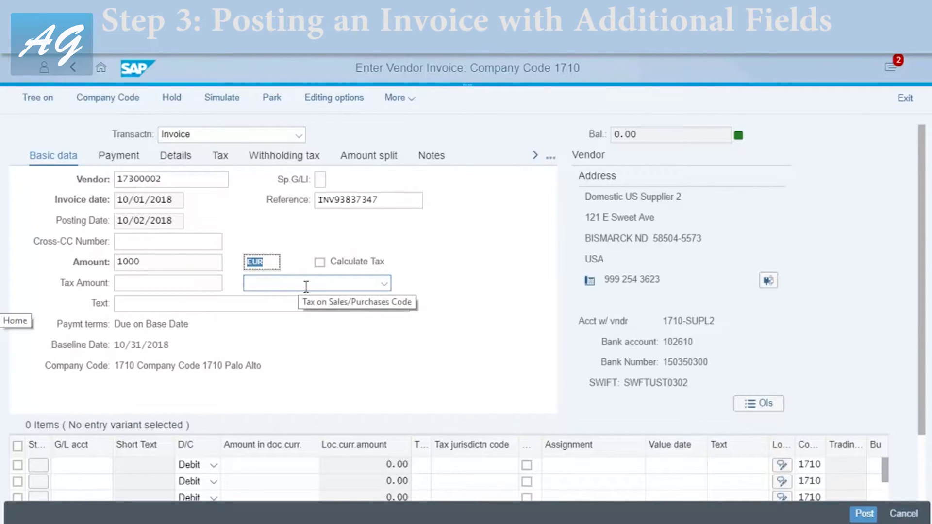
- Choose tax code I0 (A/P Sales Tax, exempt) and enter Test Case 1 as the invoice text
left_click(383, 284)
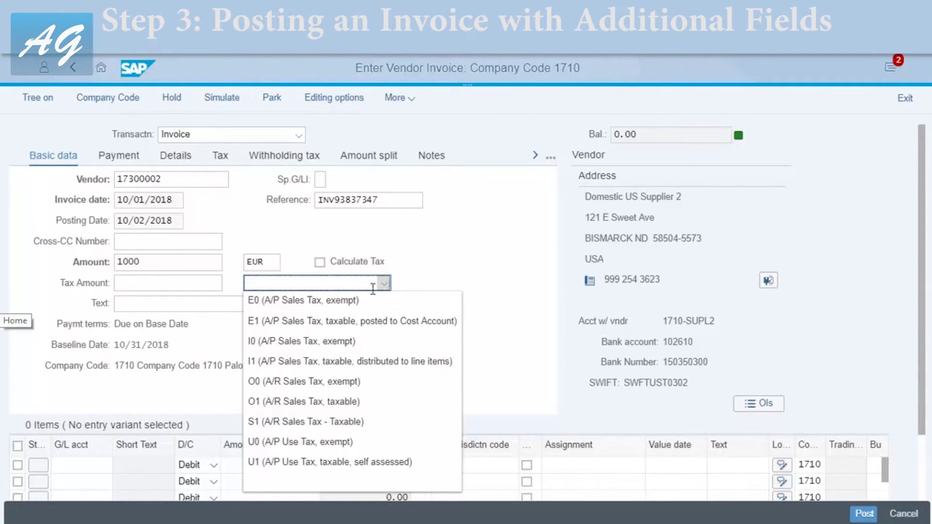
left_click(280, 351)
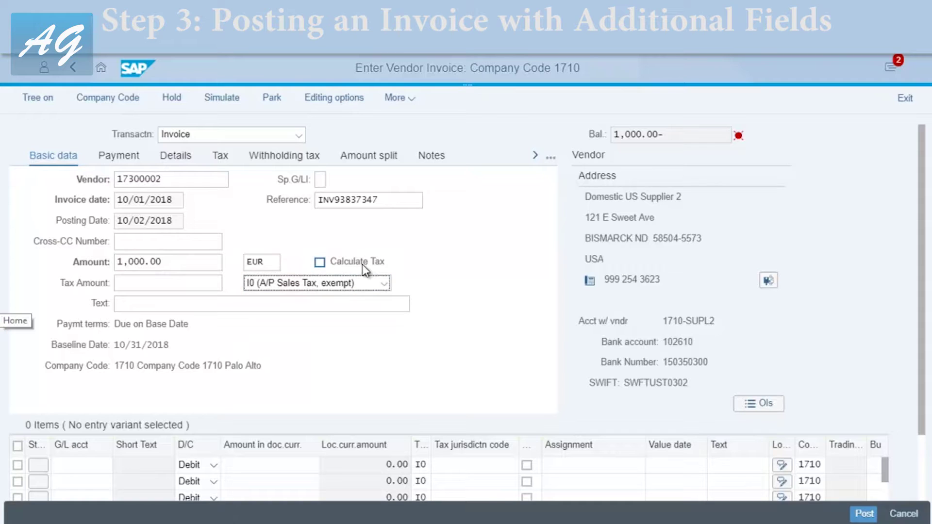
left_click(165, 281)
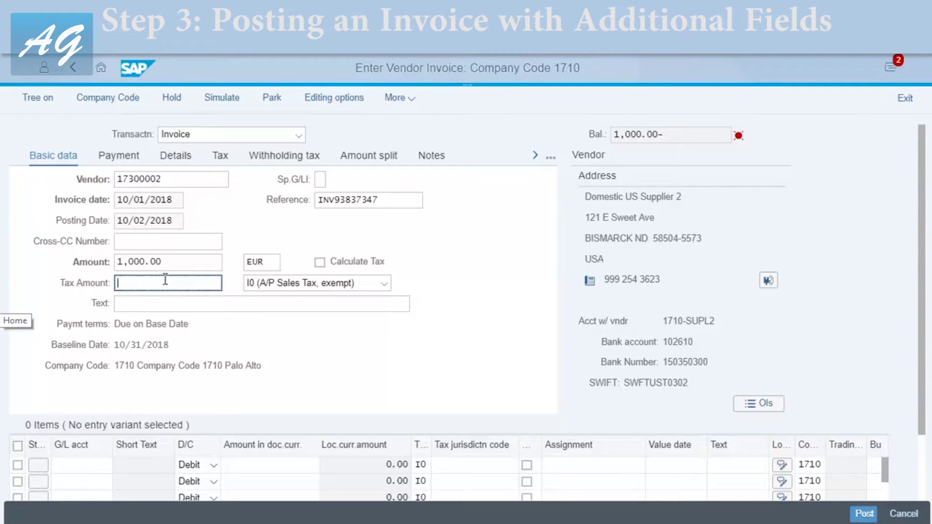
left_click(158, 308)
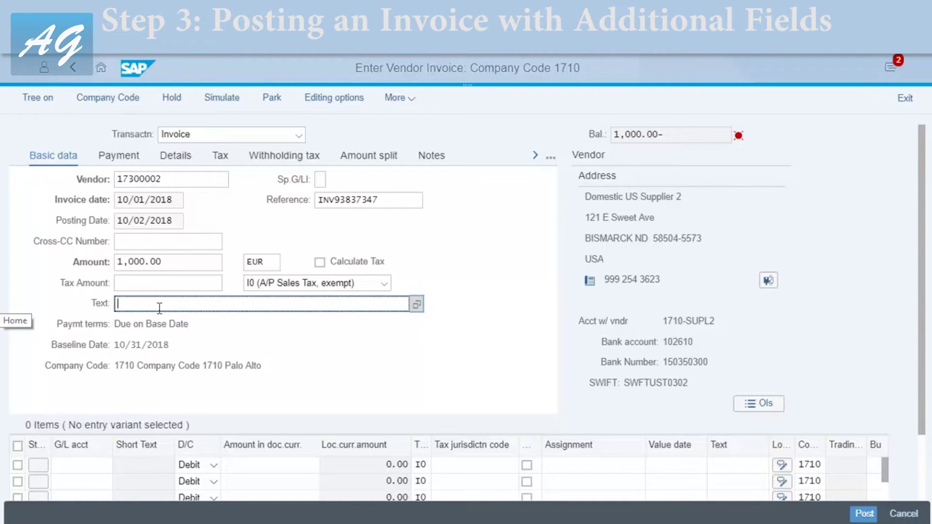
type("Test Case 1")
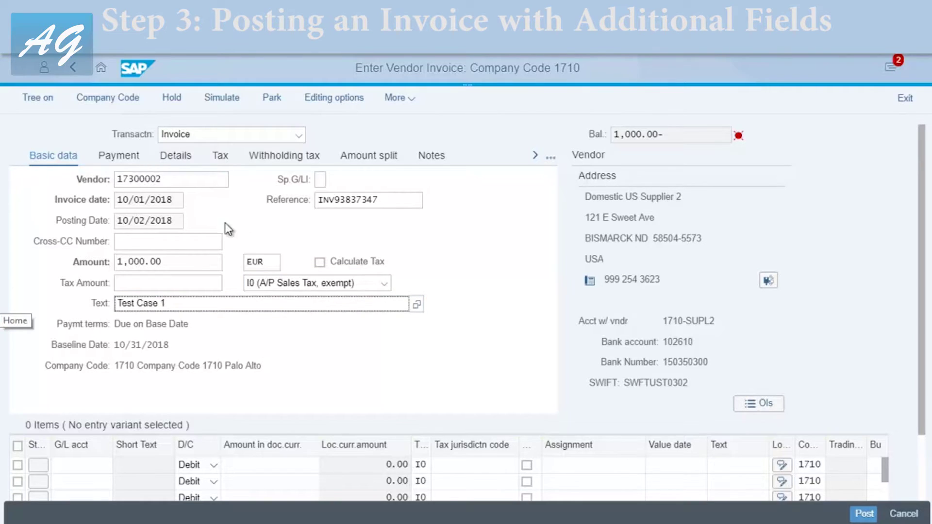
- Set the payment terms of the invoice to 0003
left_click(118, 163)
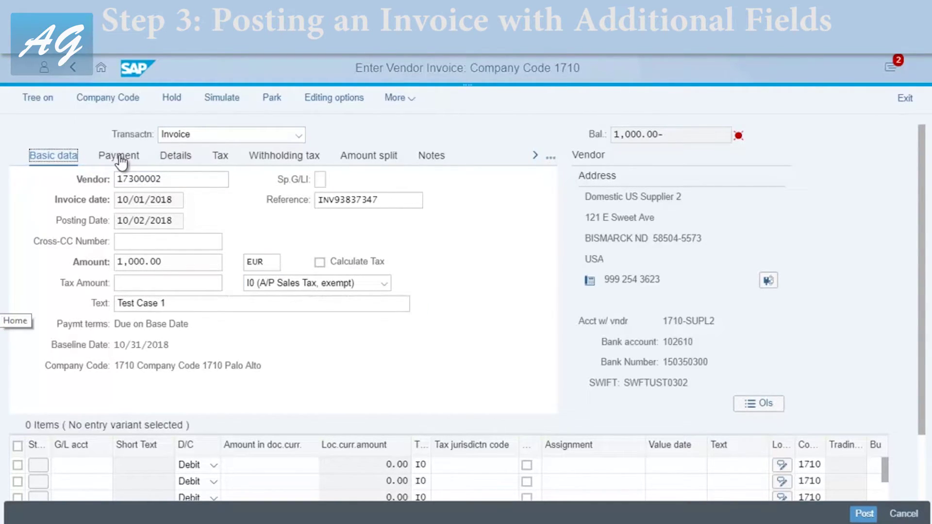
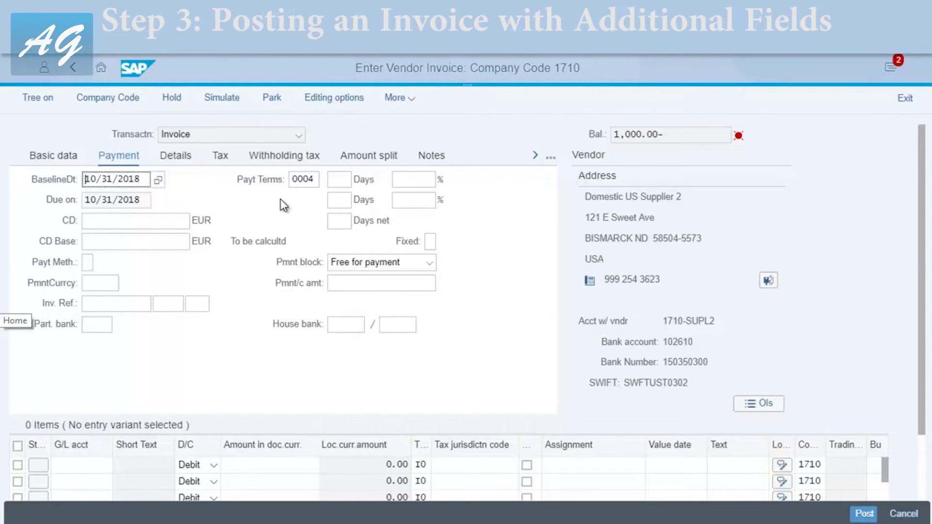
left_click(316, 180)
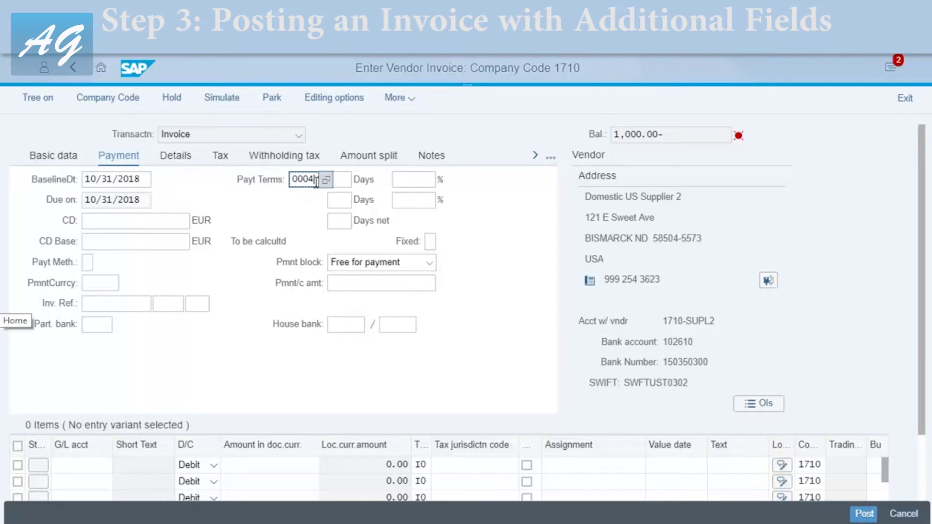
key("BackSpace")
type("3")
key("Return")
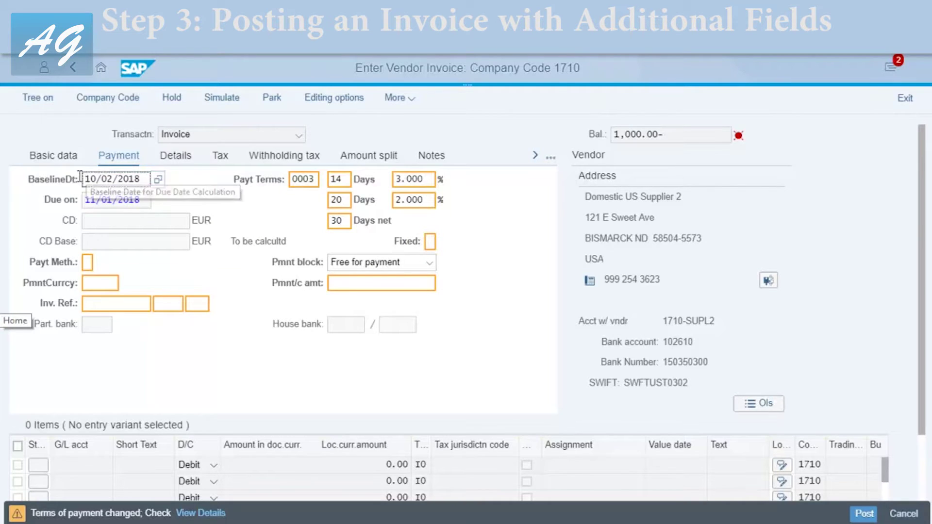
- Set the baseline date for the due date calculation to 10/09/2018
left_click(142, 182)
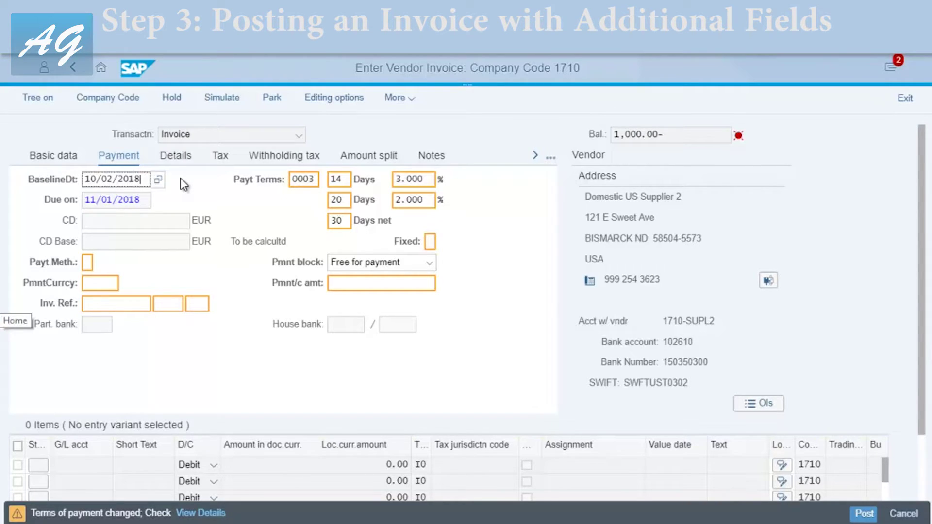
left_click(108, 179)
key("BackSpace")
type("9")
key("Return")
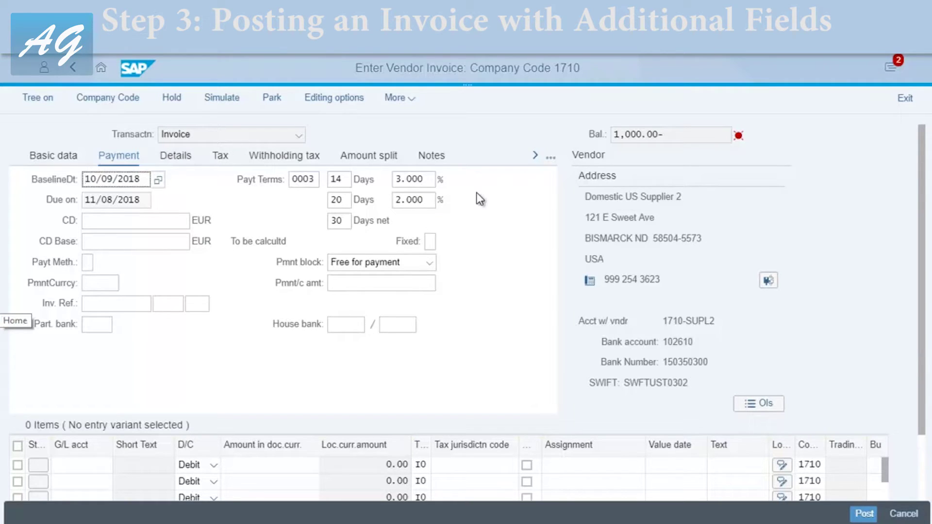
- Set the first cash discount percentage, for payment within 14 days, to 4 %
left_click(404, 186)
type("4")
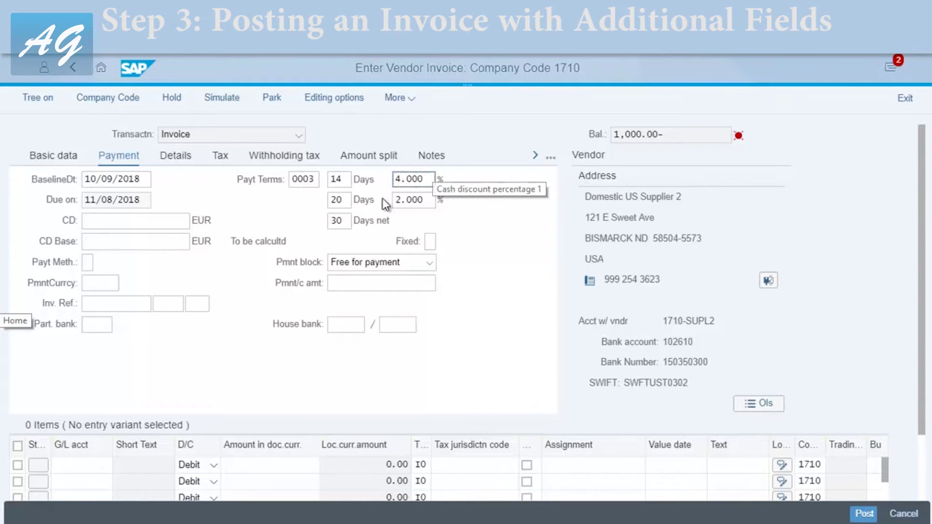
left_click(86, 262)
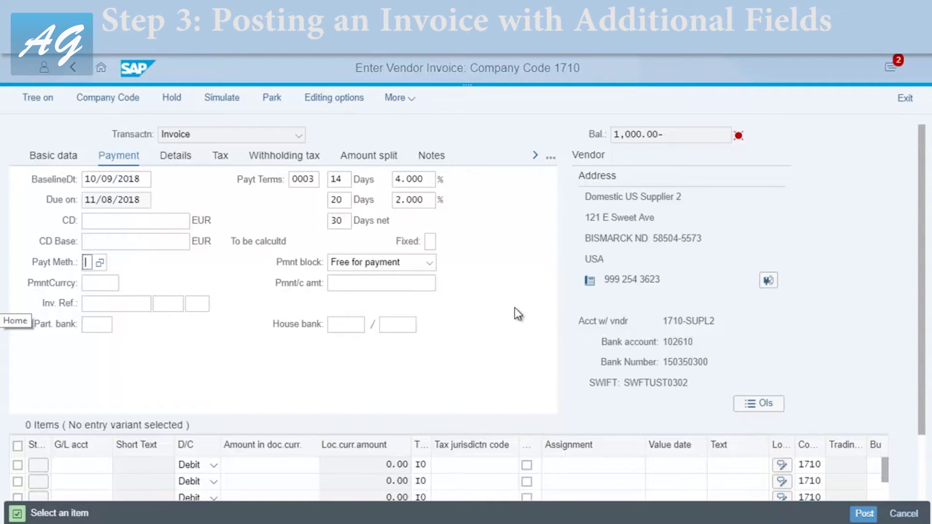
- Add a debit line item for the Water G/L account with a document currency amount of 1000
scroll(409, 356, "down", 2)
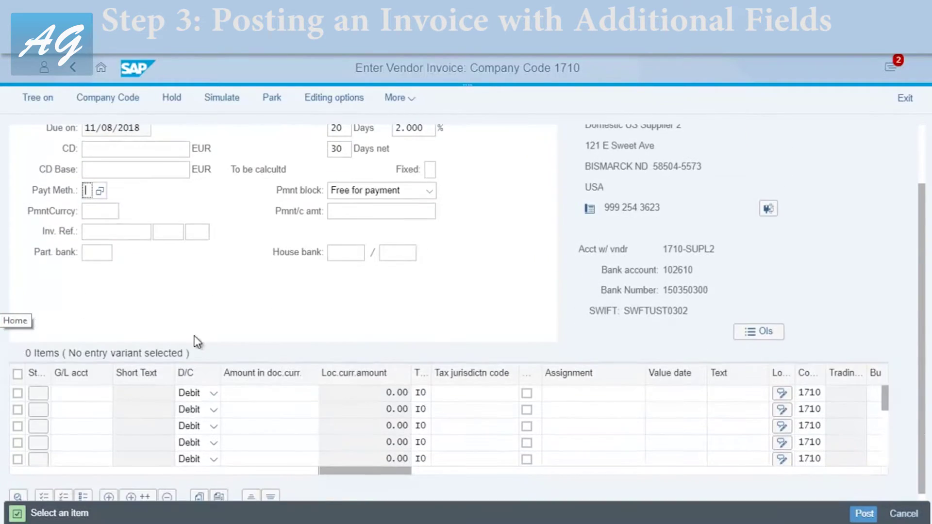
left_click(87, 393)
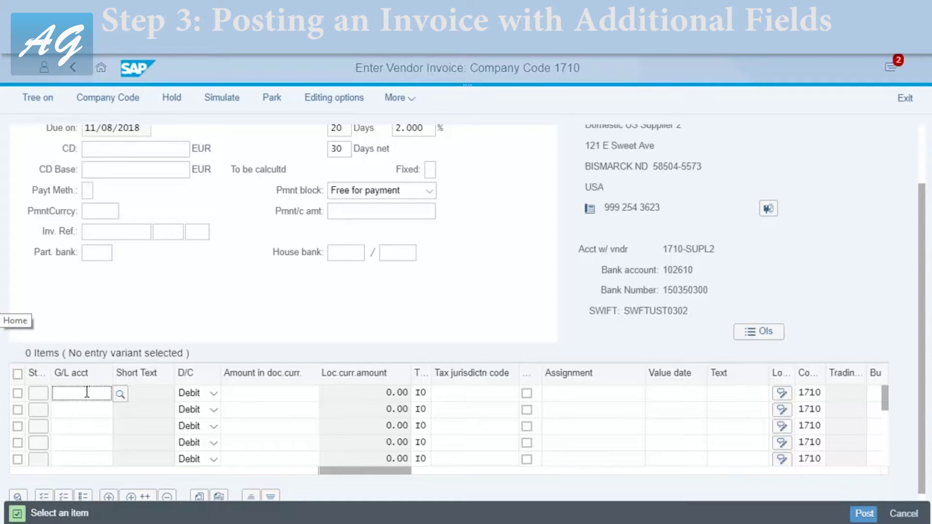
type("6")
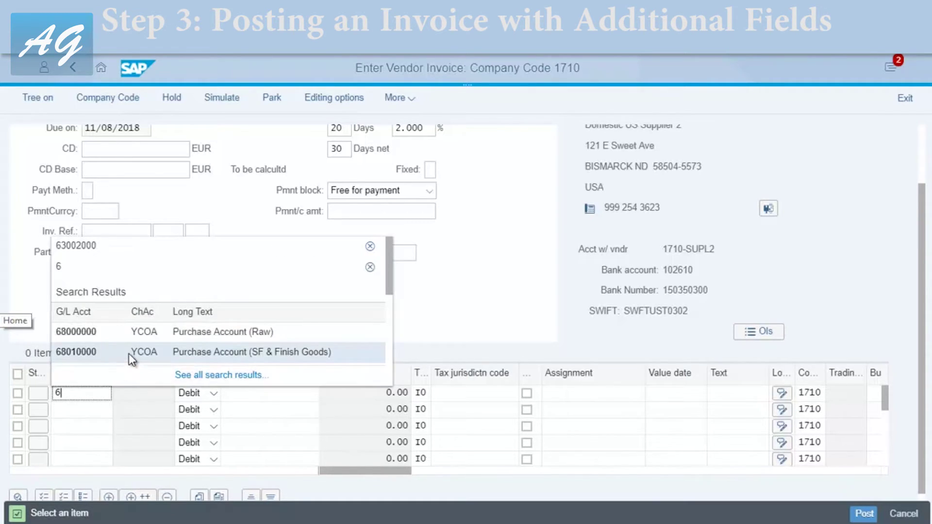
scroll(141, 347, "down", 3)
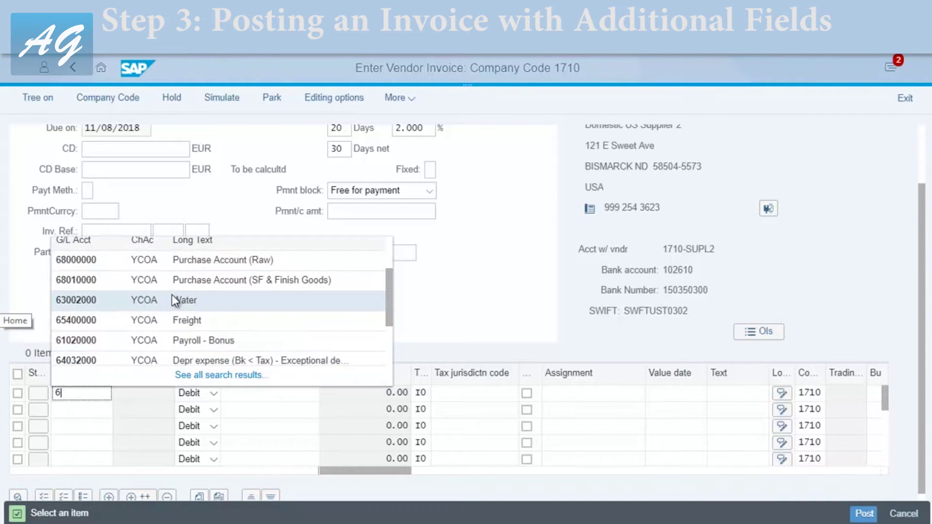
left_click(172, 295)
left_click(254, 465)
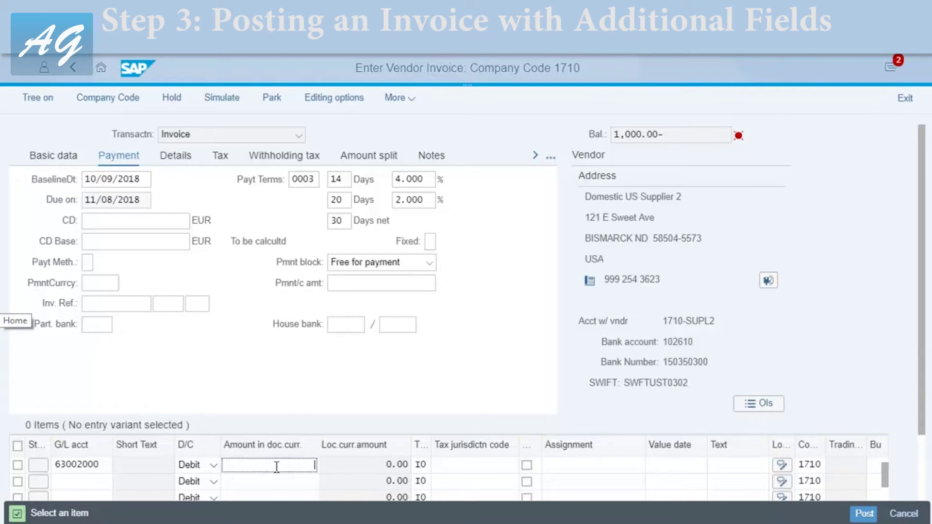
key("Return")
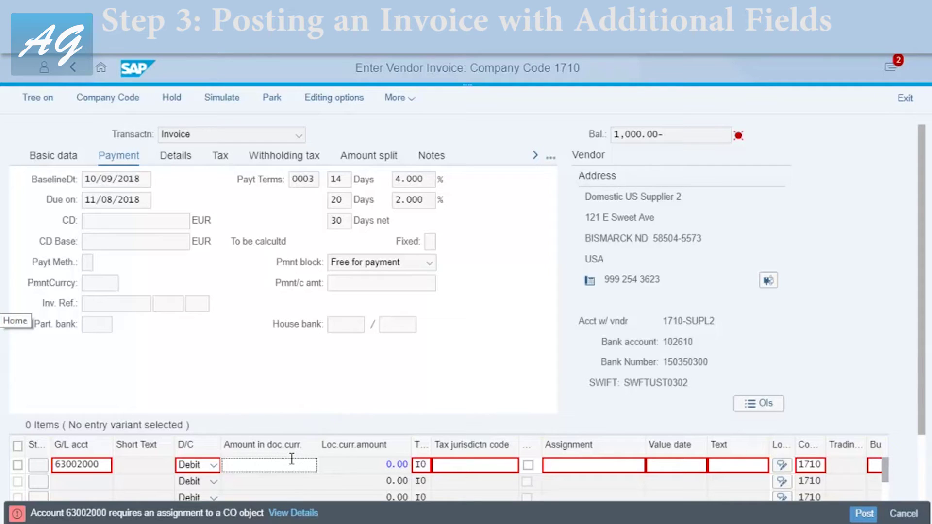
type("1000")
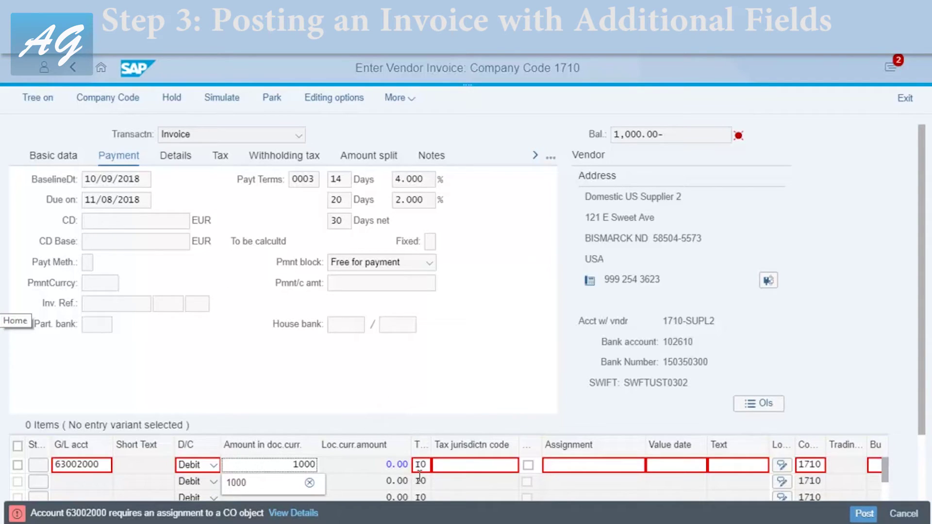
- Assign tax jurisdiction code CA00000000 to the Water line item and submit the entry
left_click(461, 466)
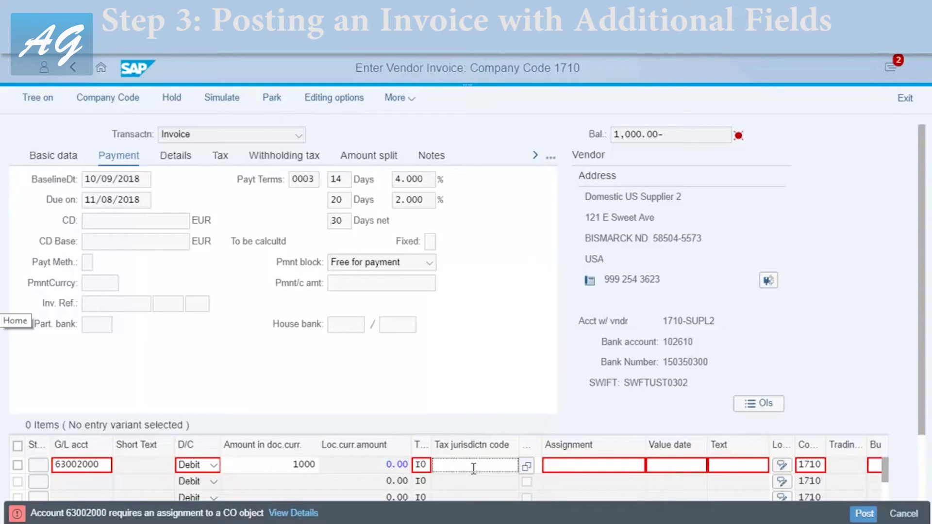
type("CA")
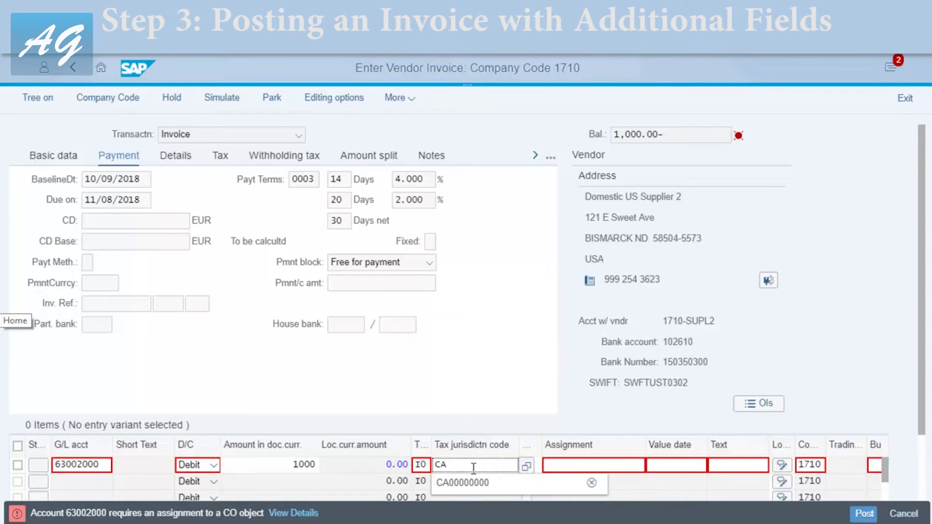
left_click(468, 487)
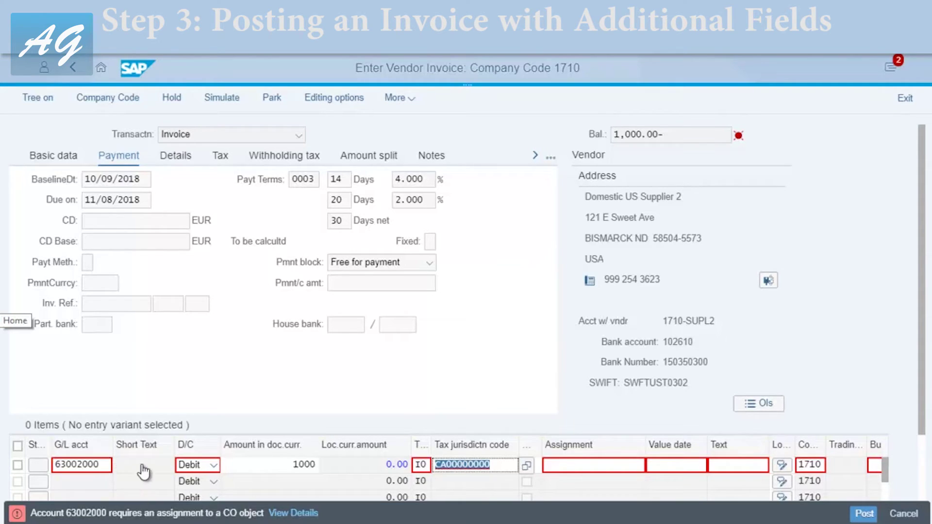
left_click(834, 462)
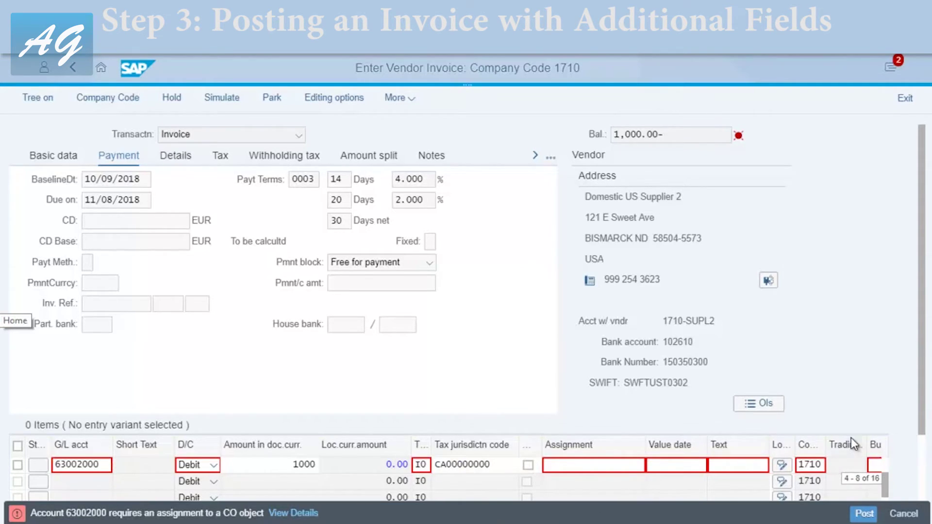
scroll(917, 336, "down", 3)
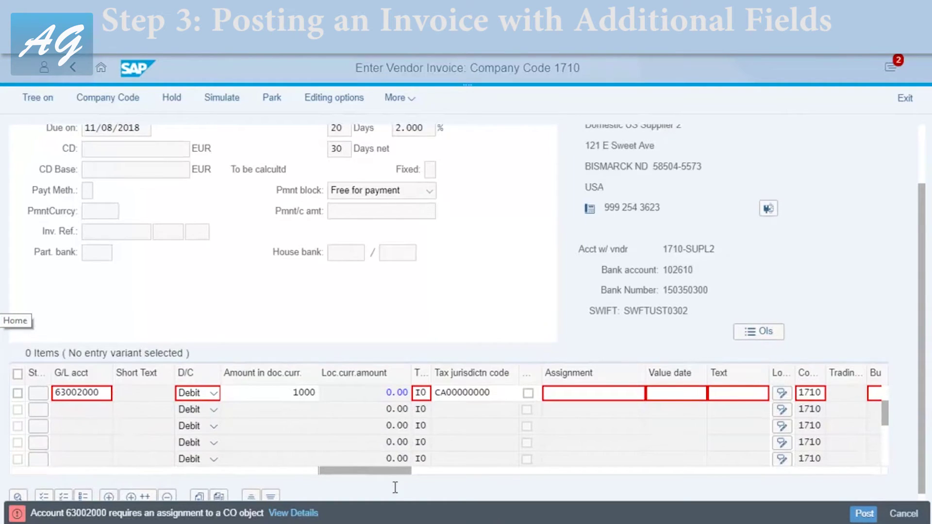
key("Return")
- Assign cost center 17101101, FINANCIALS (US), to the Water line item and submit the entry
scroll(898, 388, "down", 3)
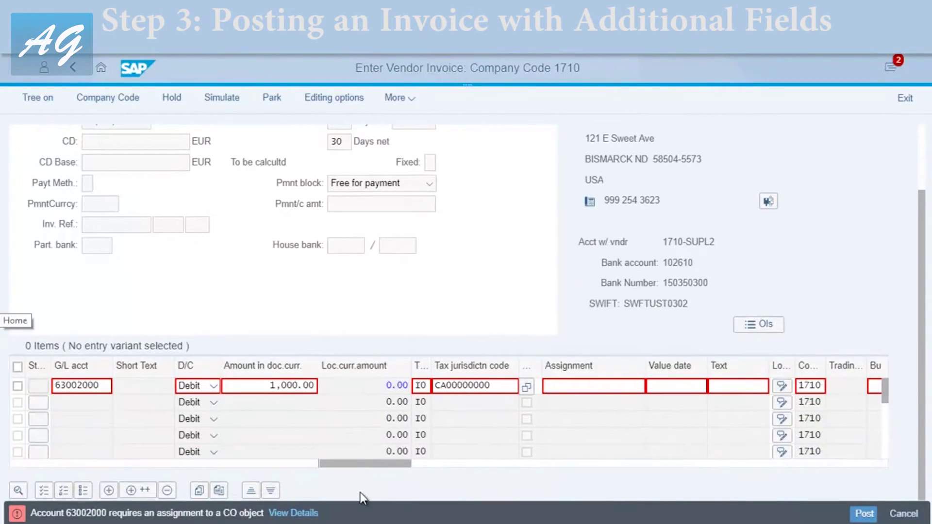
left_click_drag(356, 464, 430, 453)
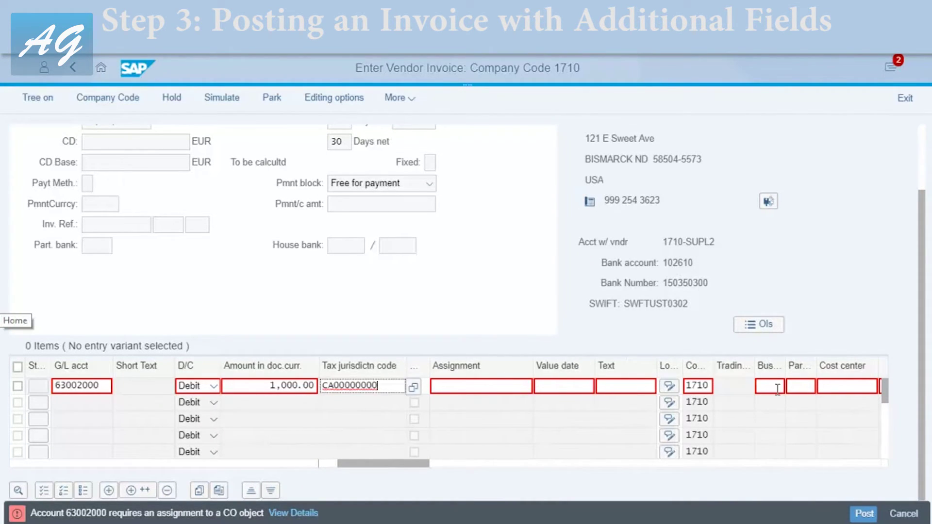
left_click(842, 388)
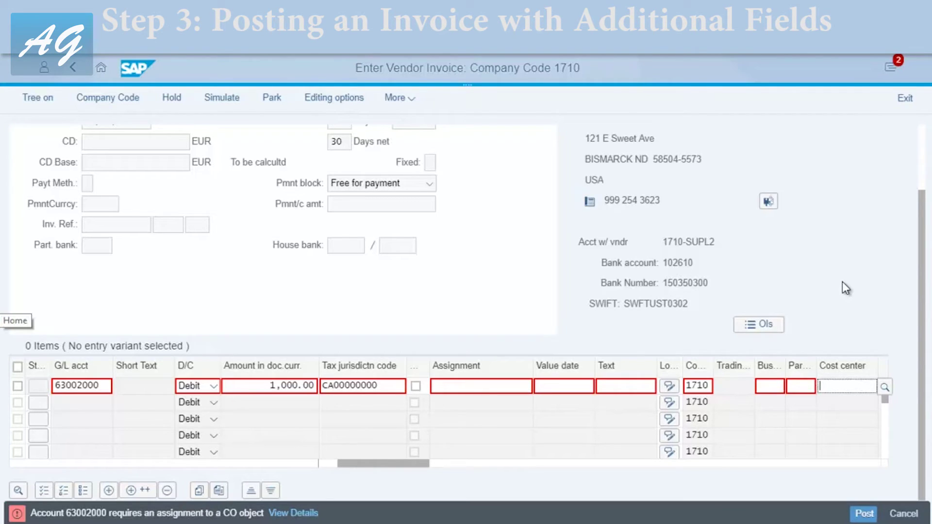
type("1710")
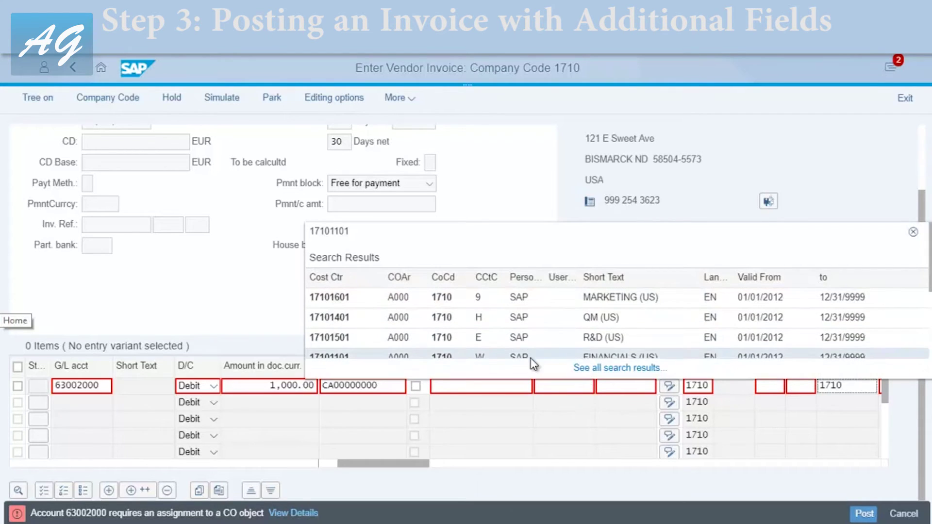
scroll(578, 318, "down", 3)
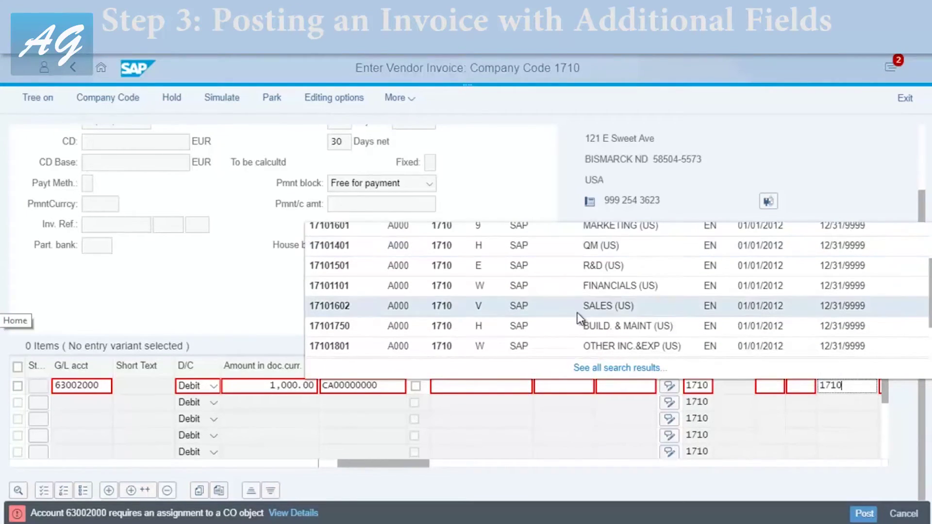
left_click(578, 283)
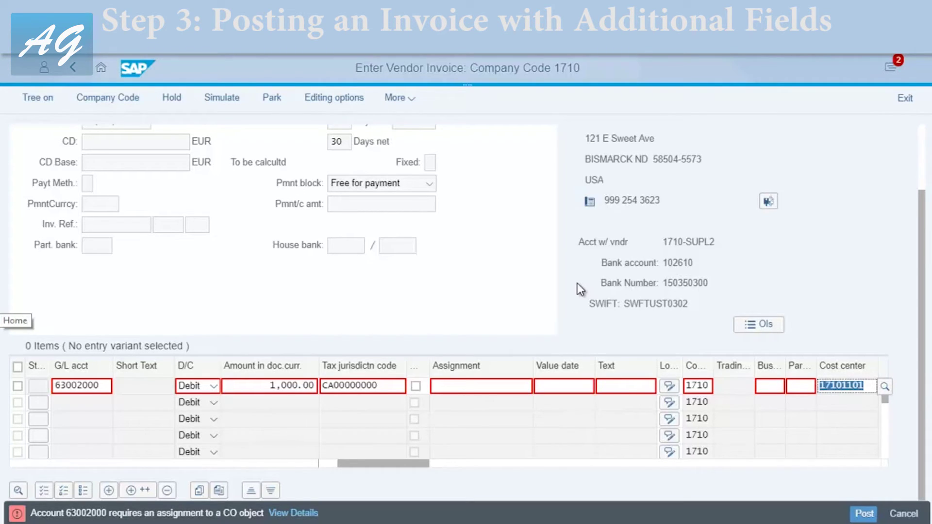
key("Return")
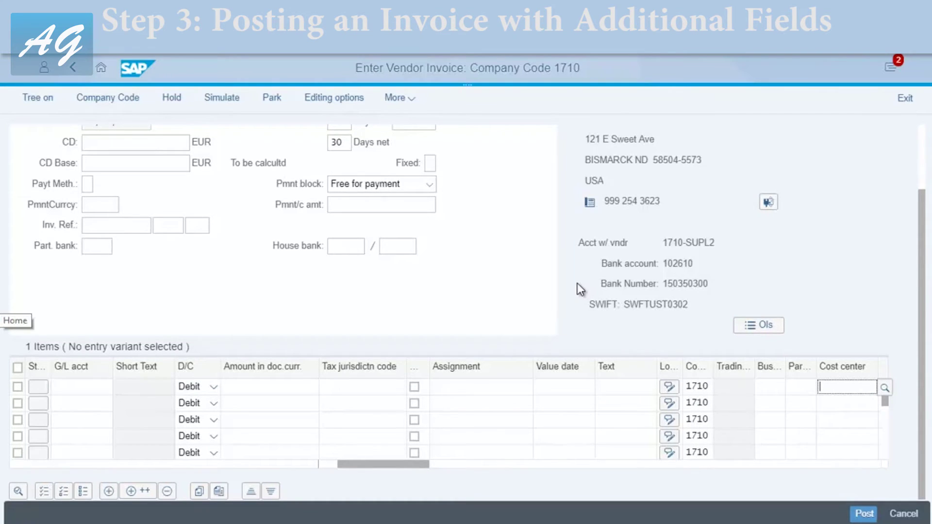
- Check the invoice balance indicator, the payment data and the submitted Water line item
scroll(577, 284, "up", 3)
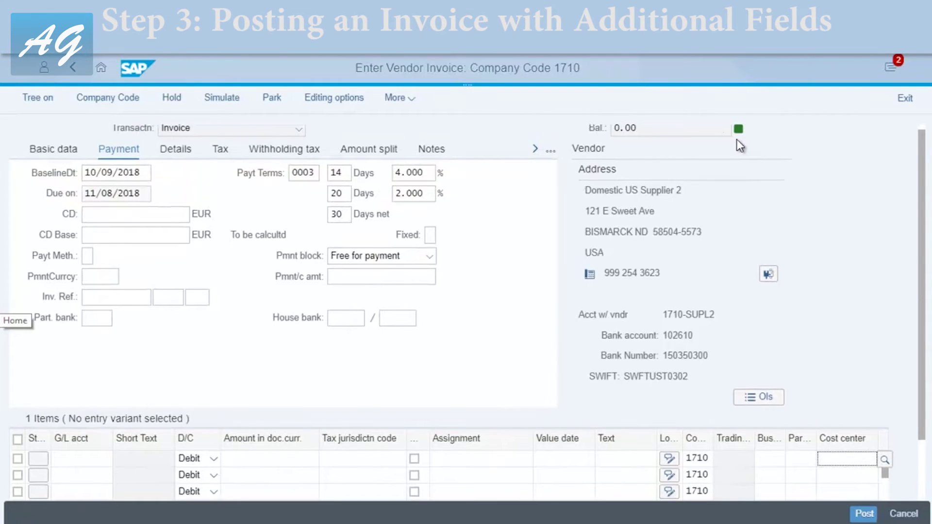
scroll(504, 395, "down", 3)
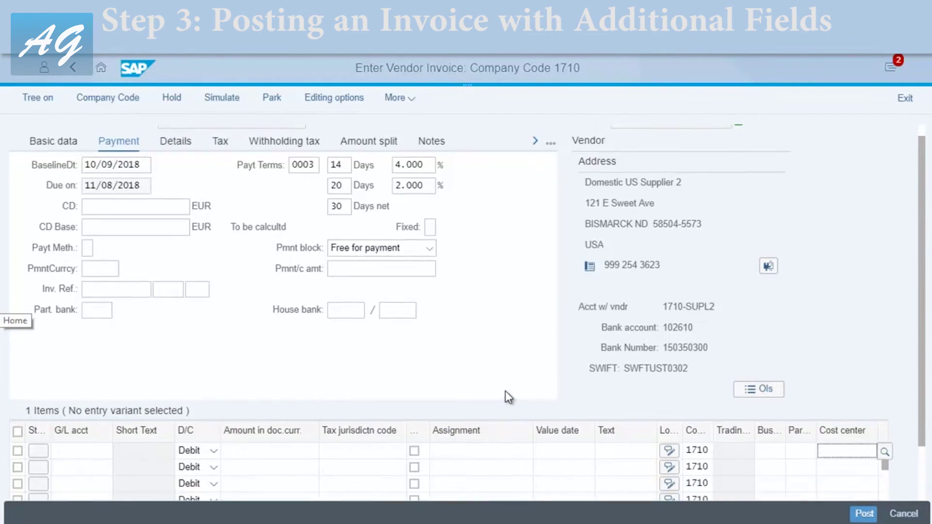
left_click_drag(370, 464, 290, 461)
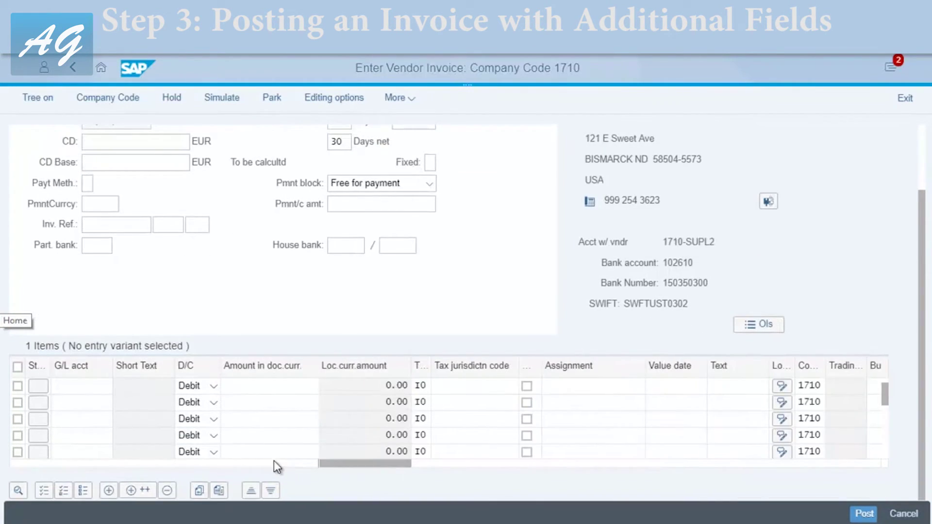
scroll(233, 383, "up", 4)
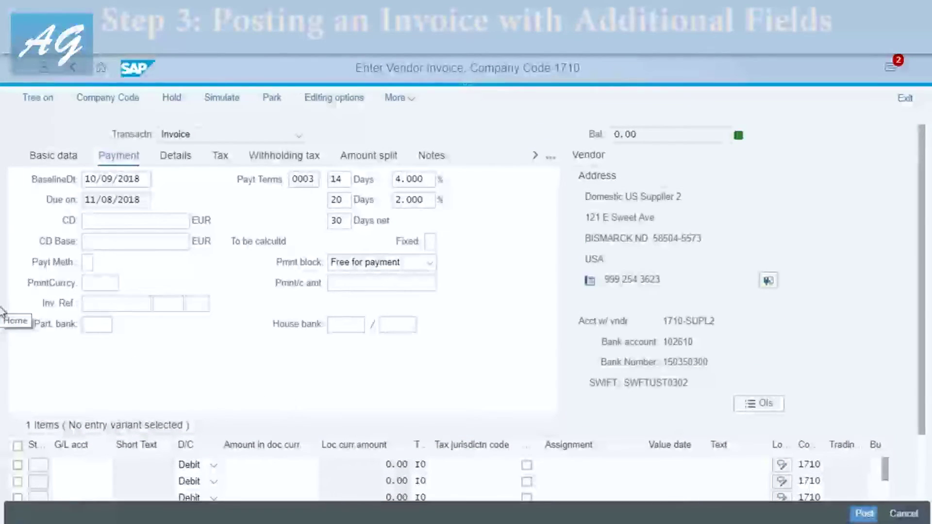
scroll(61, 160, "down", 3)
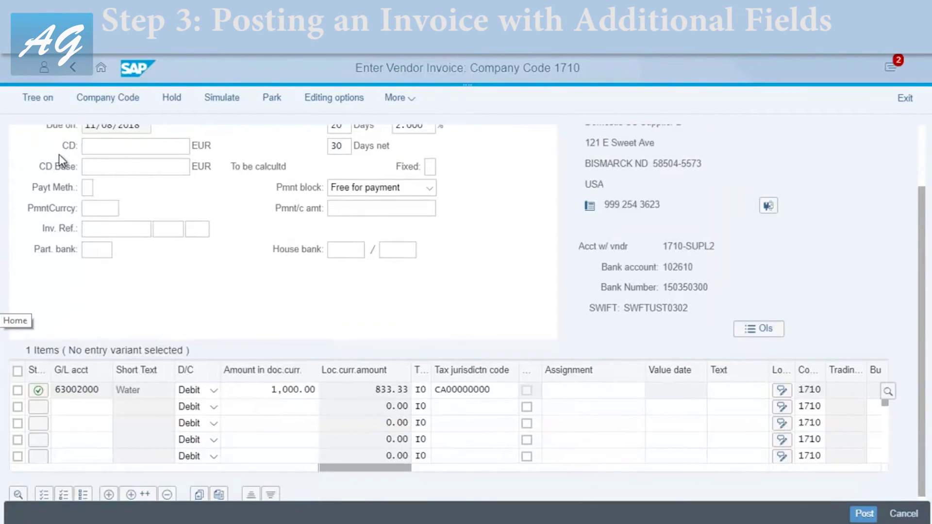
scroll(66, 193, "up", 3)
left_click(87, 178)
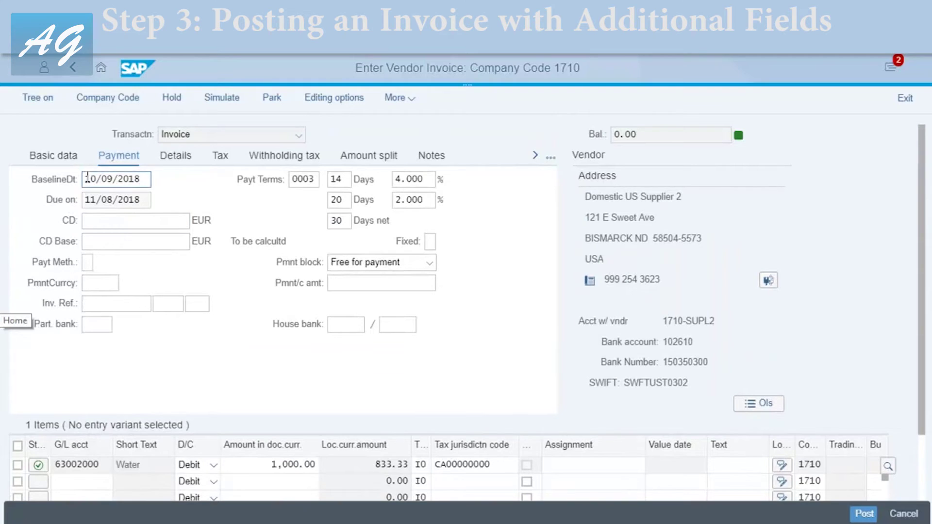
- Set the Water line item's document currency amount to 900 and submit the entry
left_click(313, 467)
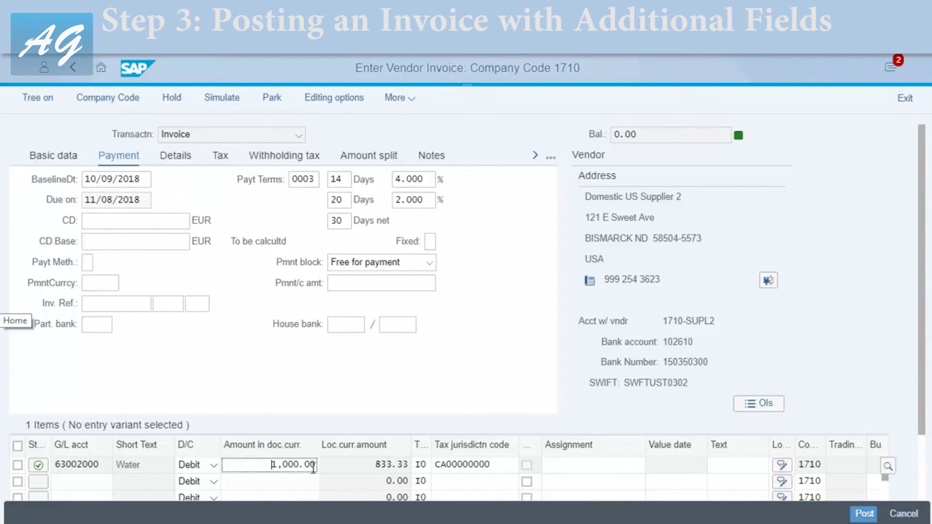
left_click_drag(253, 463, 324, 468)
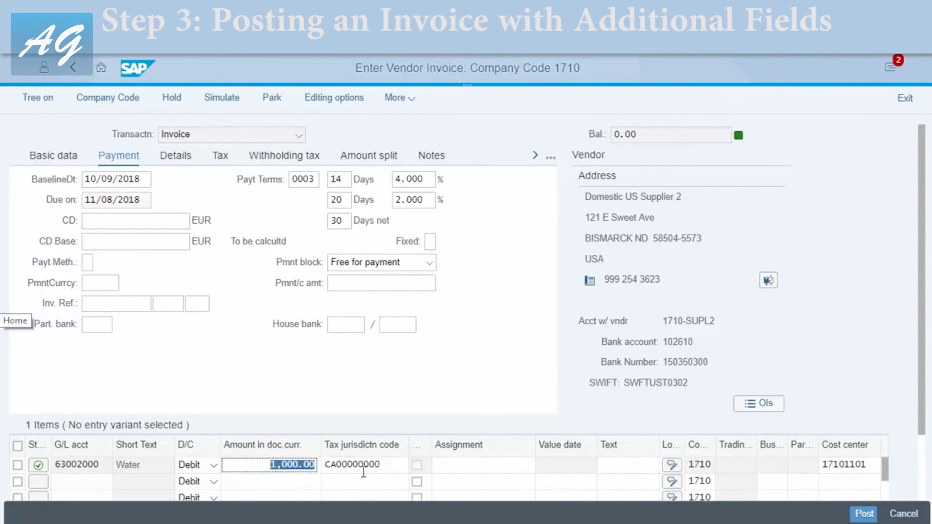
type("9000")
key("BackSpace")
key("Return")
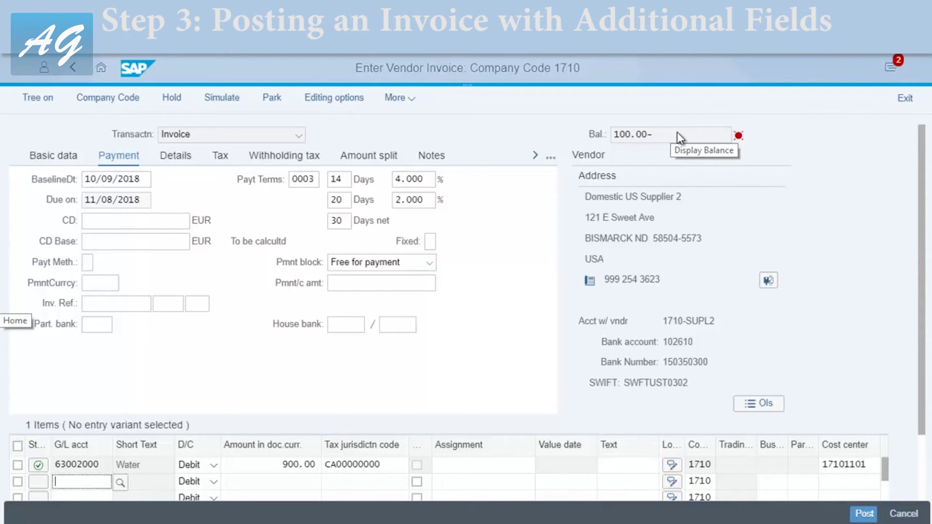
- Set the Water line item's document currency amount to 1000 and submit the entry
left_click_drag(262, 461, 375, 468)
type("1000")
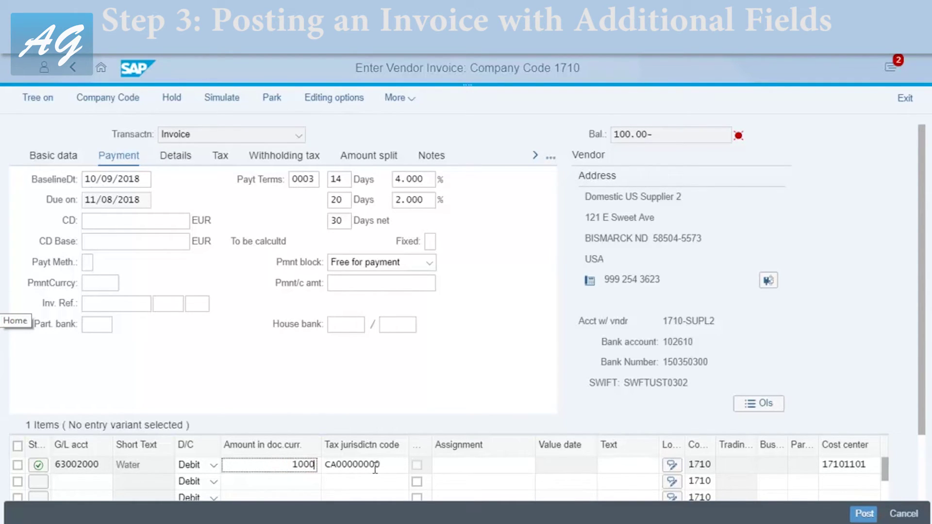
key("Return")
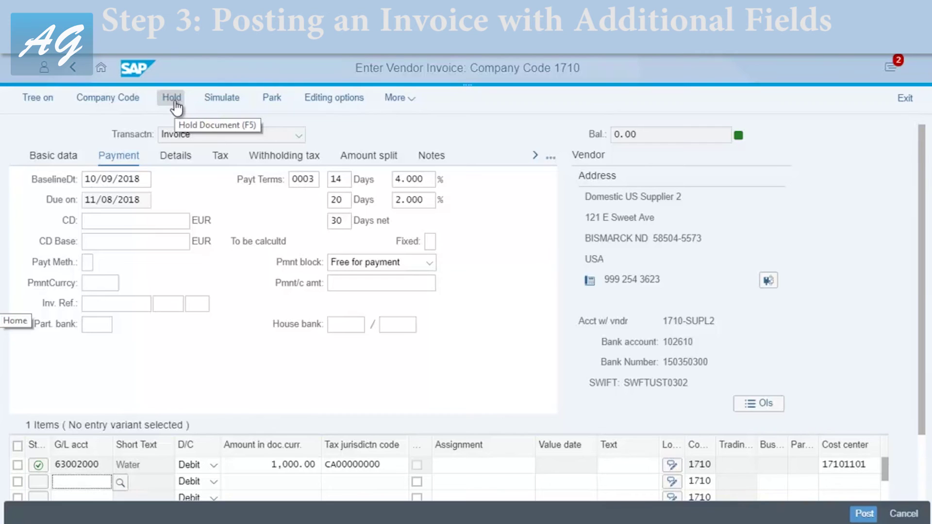
- Simulate the vendor invoice and post it from the document overview
left_click(227, 103)
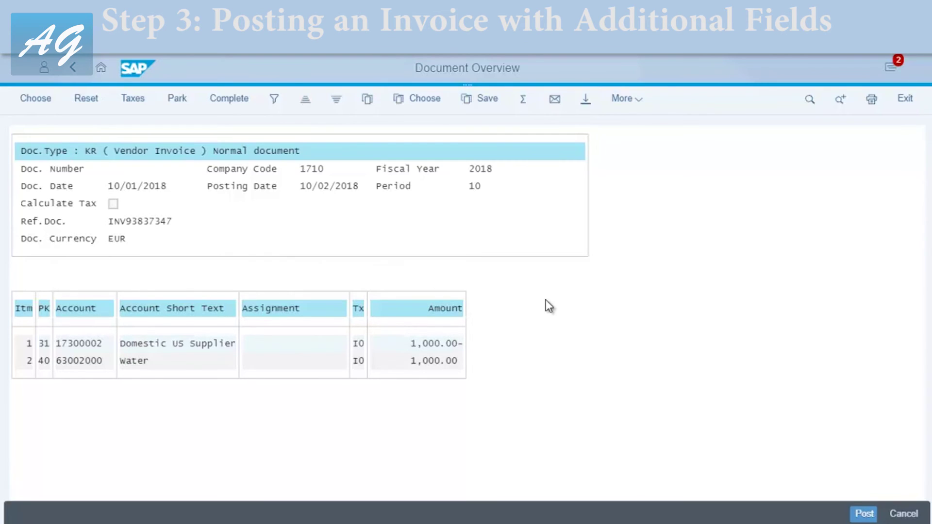
left_click(864, 515)
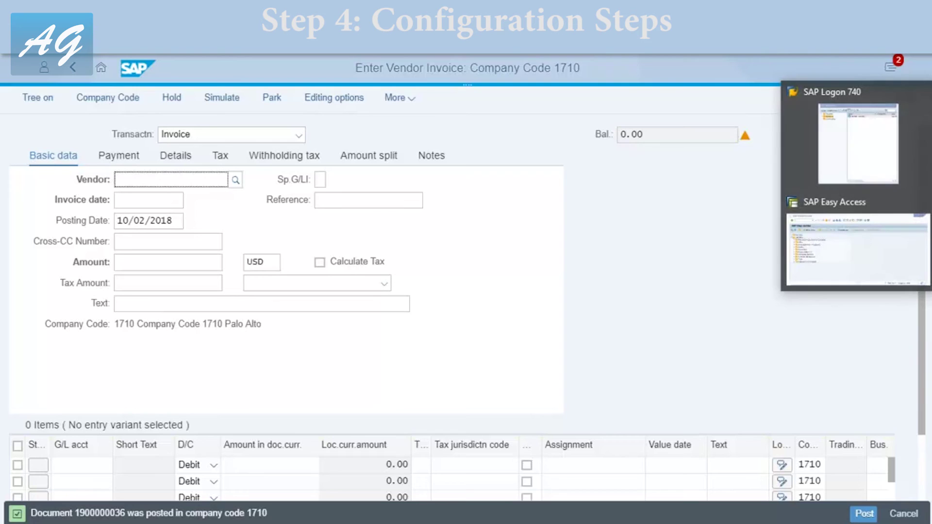
- Switch to the maximized SAP Easy Access window, run transaction spro and display the SAP Reference IMG
left_click(863, 234)
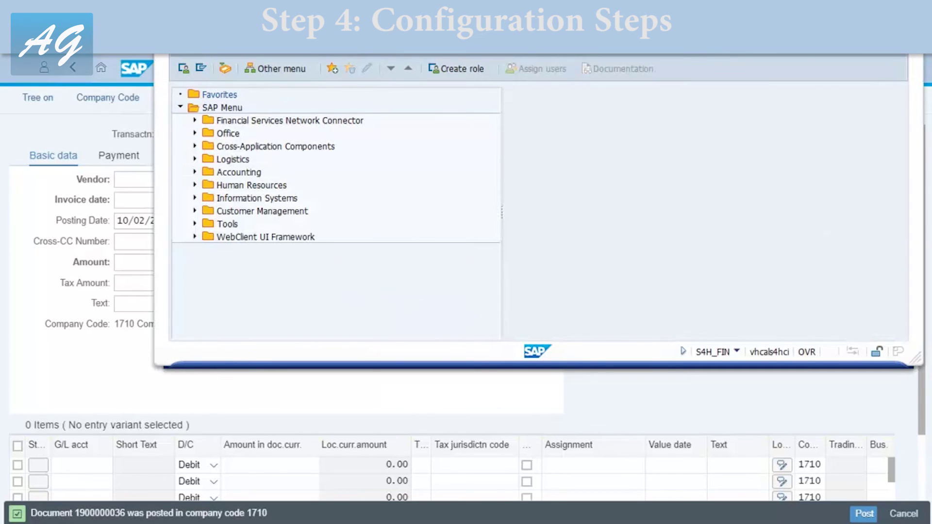
key("super+Up")
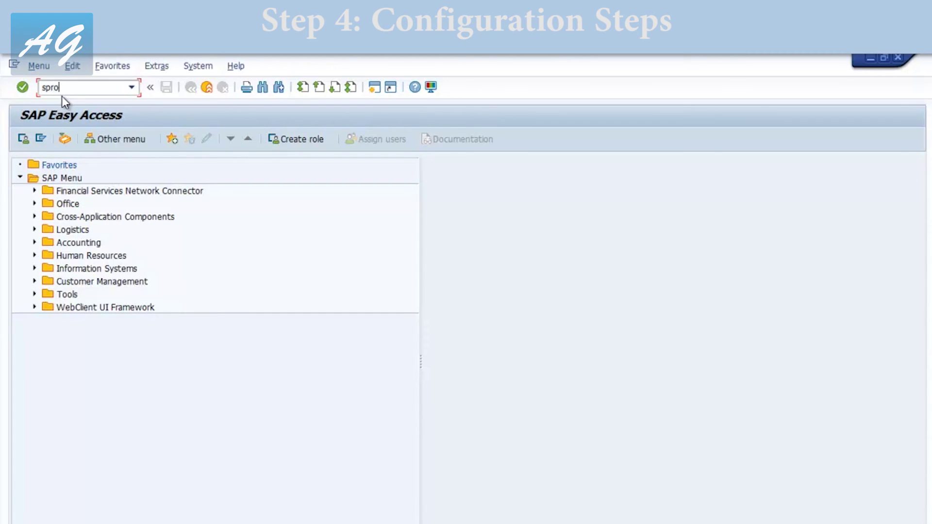
key("Return")
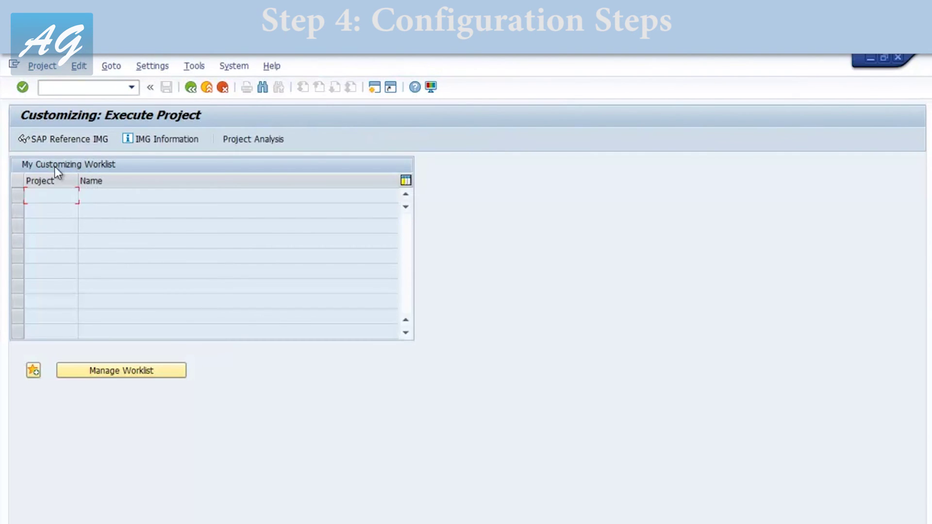
left_click(55, 145)
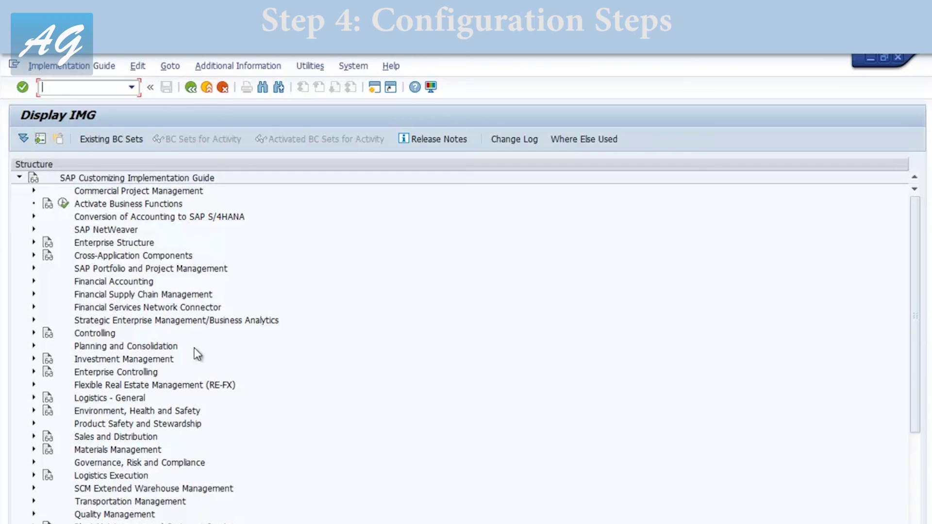
- Expand Financial Accounting, Accounts Receivable and Accounts Payable, Business Transactions and Incoming Invoices/Credit Memos in the implementation guide structure
left_click(32, 281)
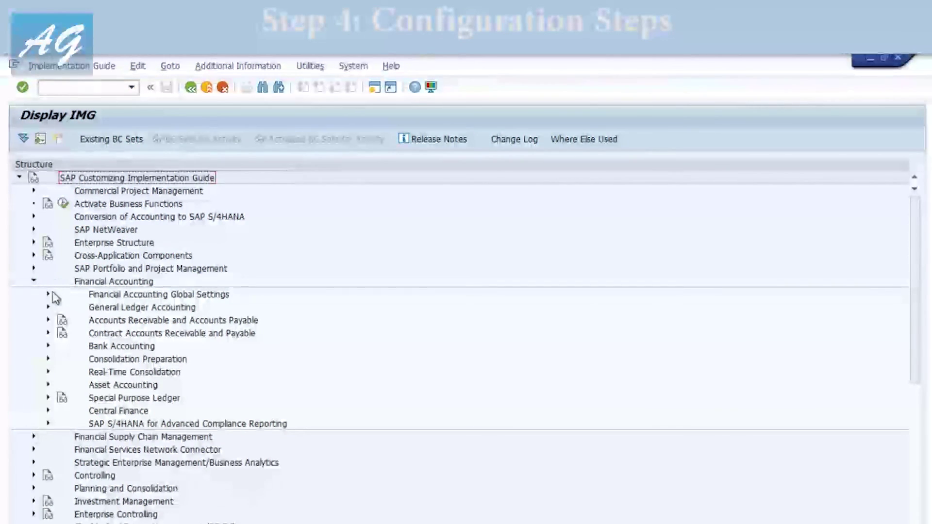
left_click(47, 320)
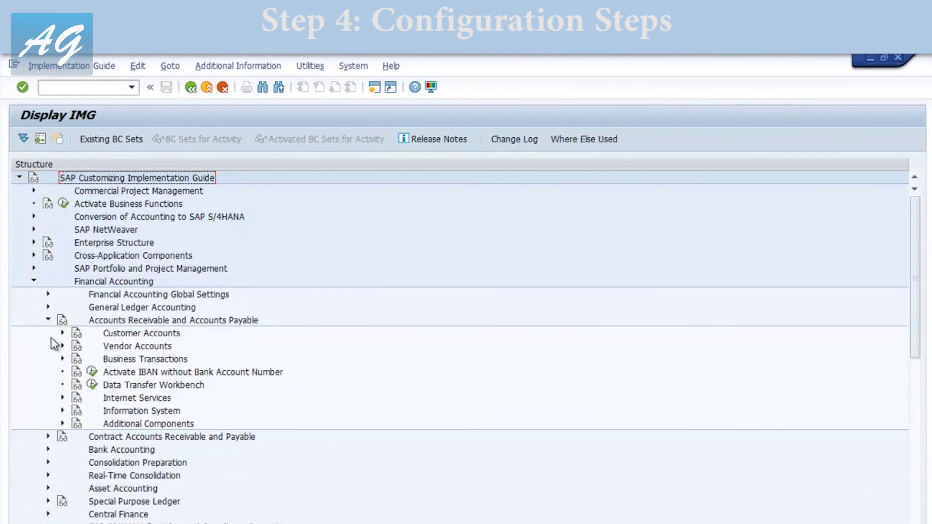
left_click(62, 360)
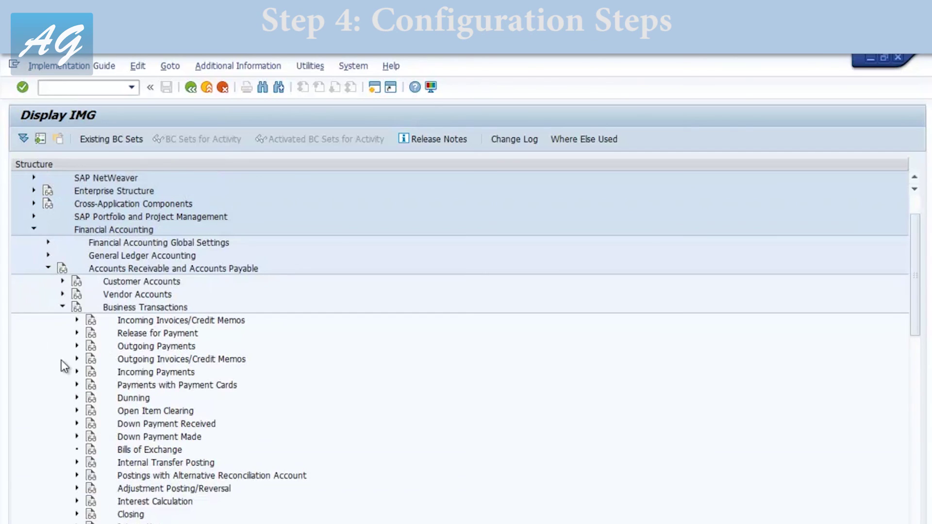
left_click(76, 321)
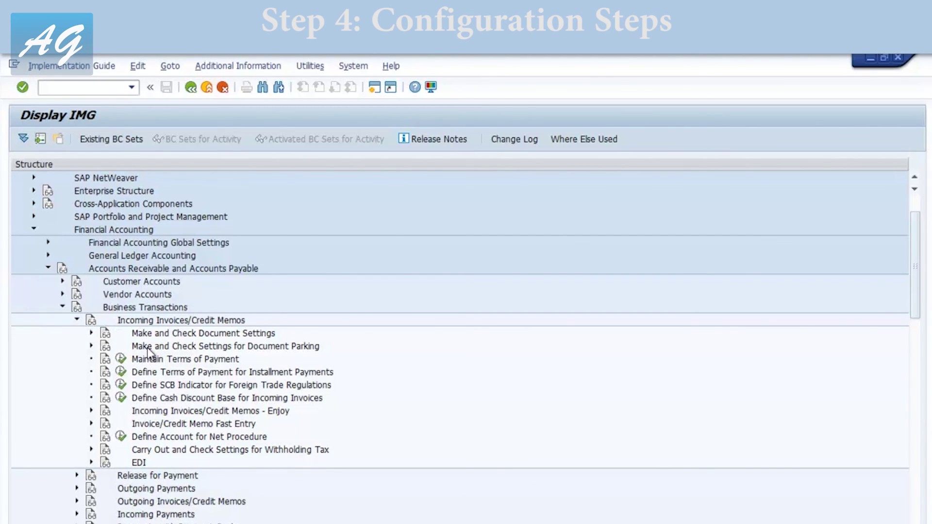
- Read the documentation of Make and Check Document Settings and close it
scroll(134, 356, "up", 1)
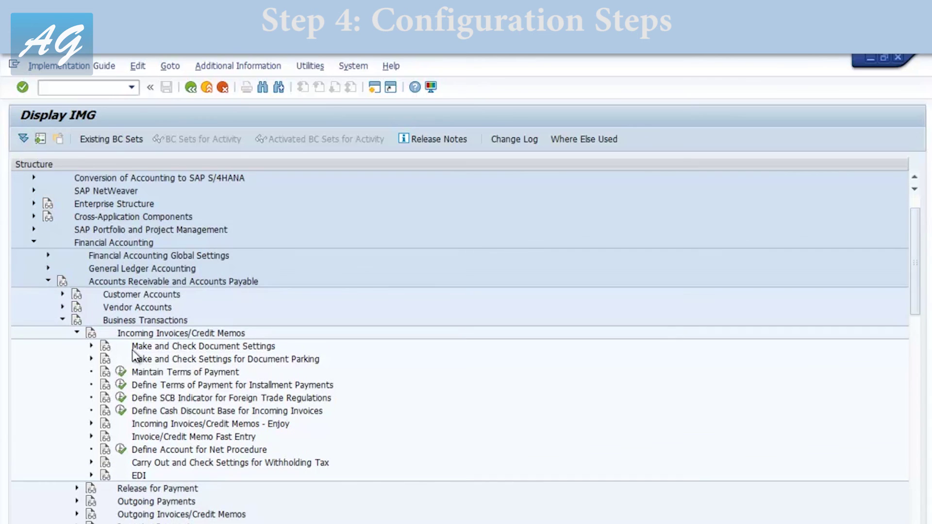
left_click(105, 350)
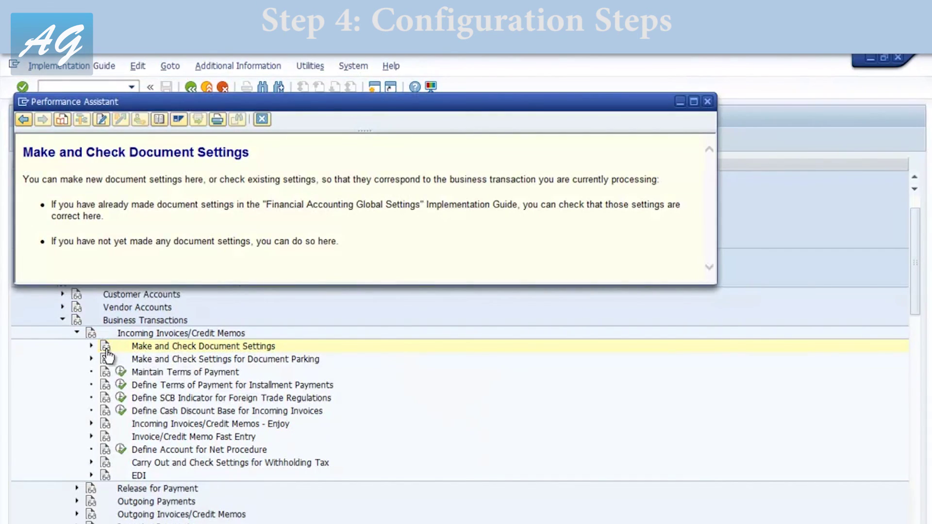
left_click_drag(340, 243, 51, 241)
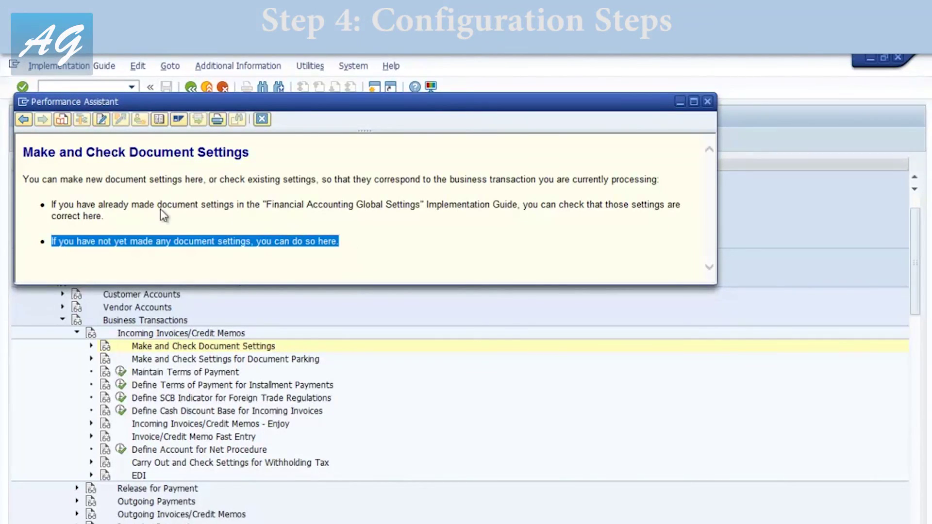
left_click_drag(161, 213, 102, 204)
left_click_drag(60, 183, 31, 178)
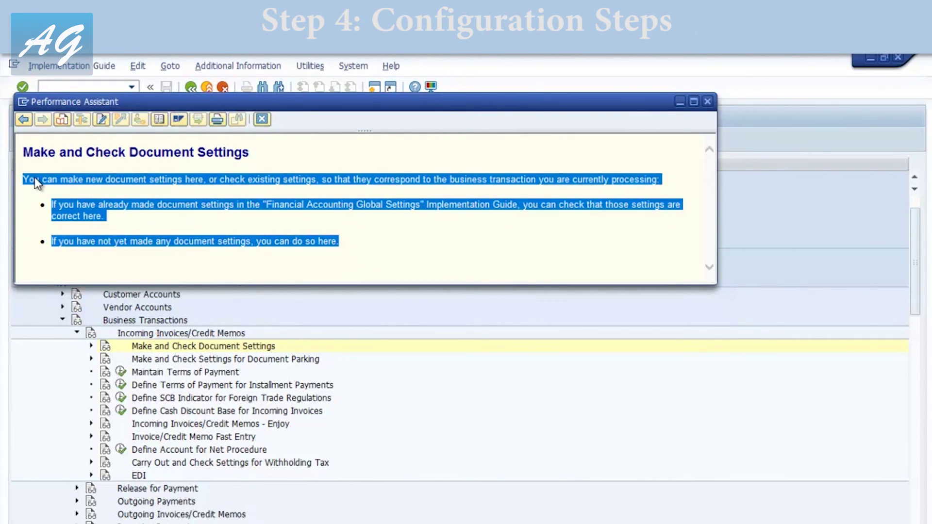
left_click(706, 102)
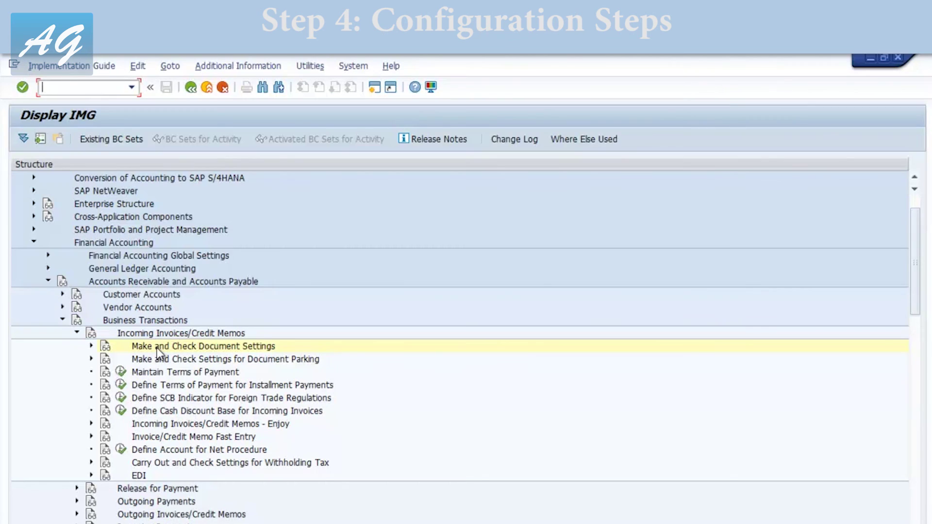
- Execute Maintain Terms of Payment and open the details of payment terms 0003
left_click(122, 372)
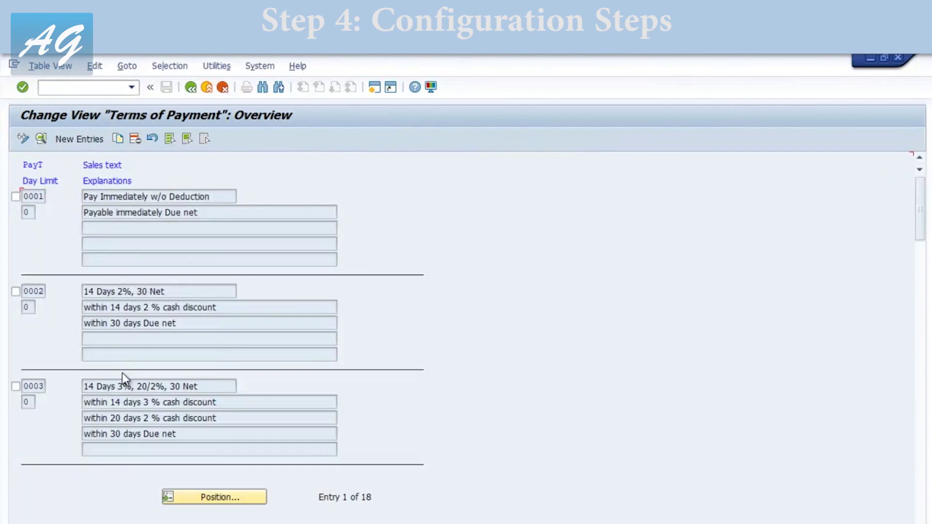
scroll(196, 306, "down", 2)
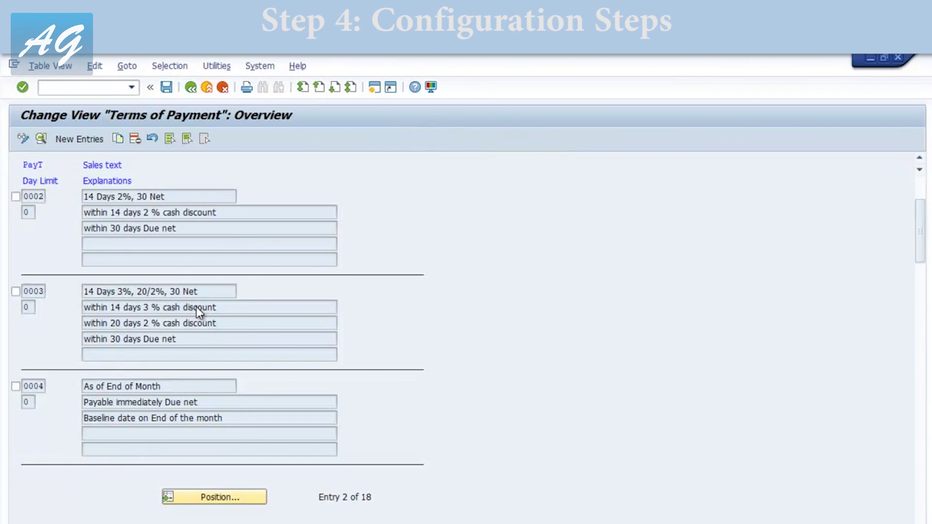
double_click(33, 198)
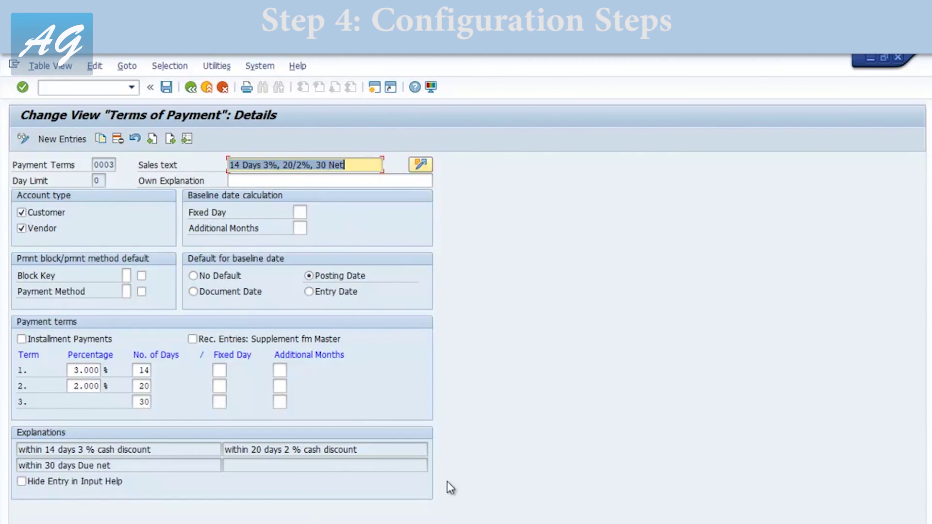
- Examine the cash discount percentages and numbers of days of the first two terms in payment terms 0003
left_click(69, 370)
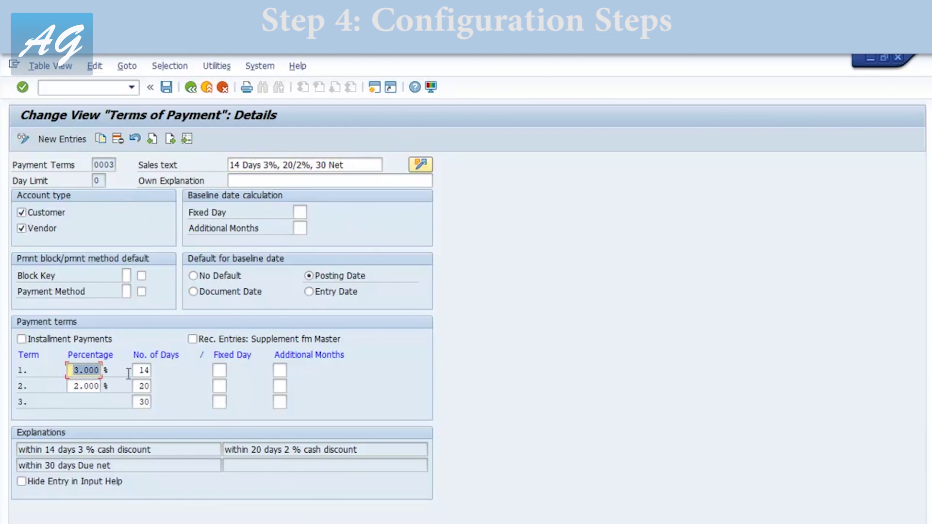
left_click(71, 384)
left_click(142, 371)
left_click(144, 385)
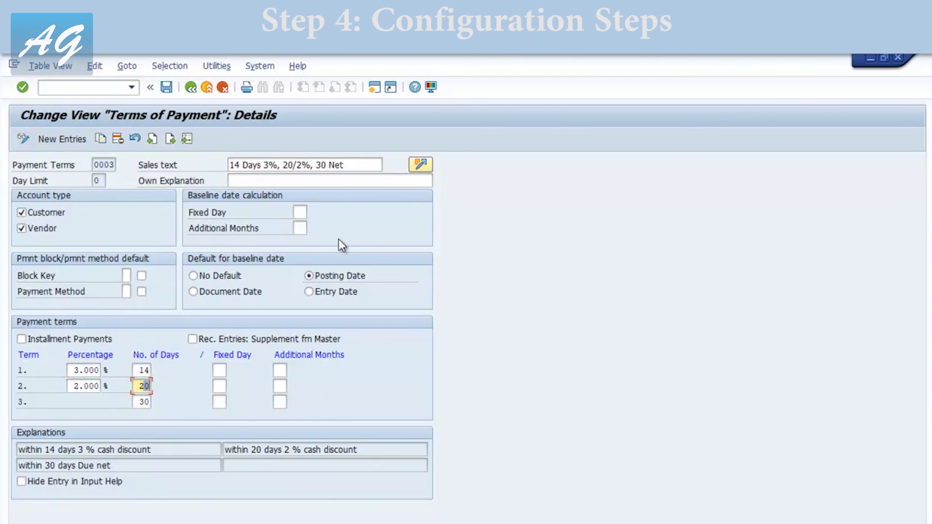